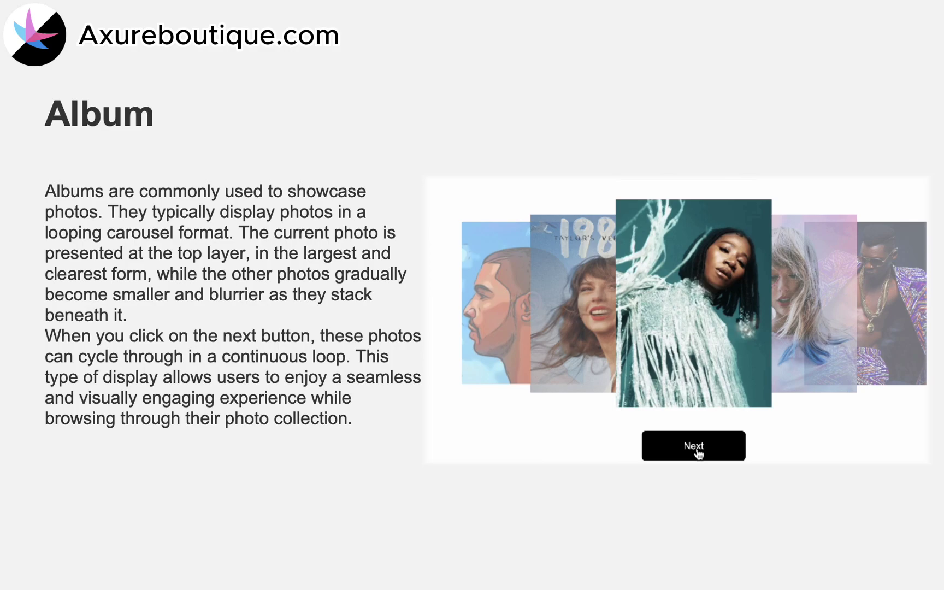
Cycle repeatedly through the finished album carousel to examine how the photos move, resize and fade in a loop
left_click(697, 452)
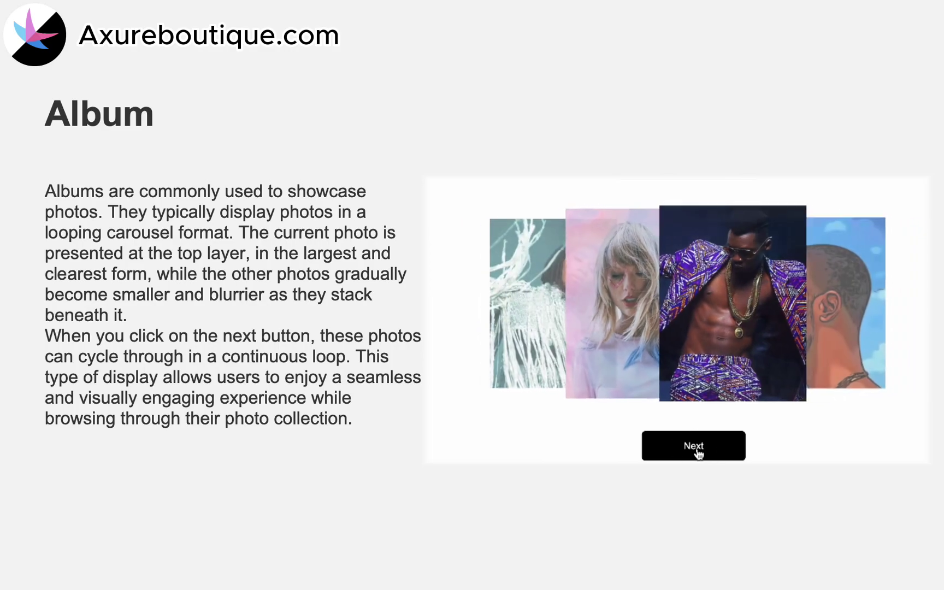
left_click(697, 451)
left_click(697, 451)
left_click(698, 451)
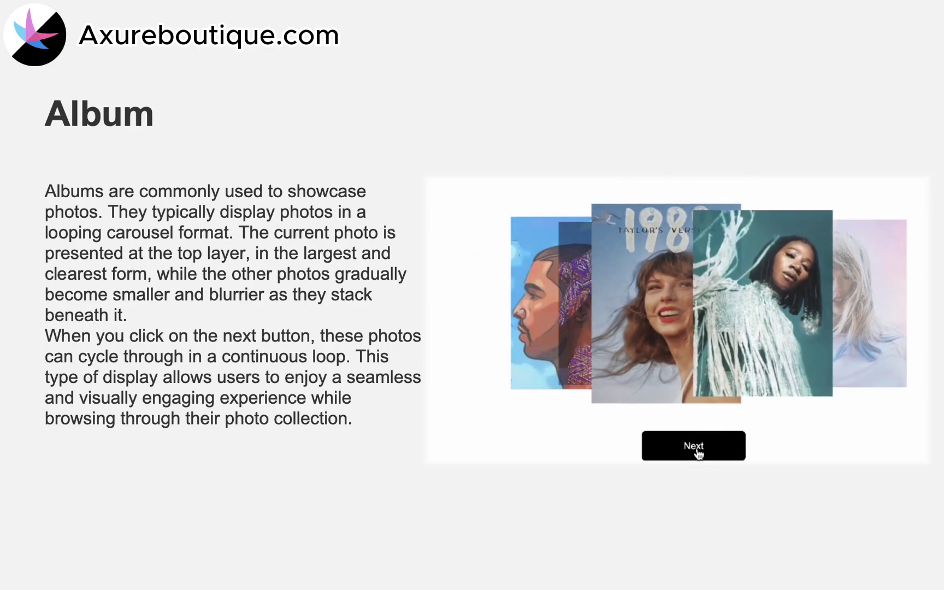
left_click(698, 452)
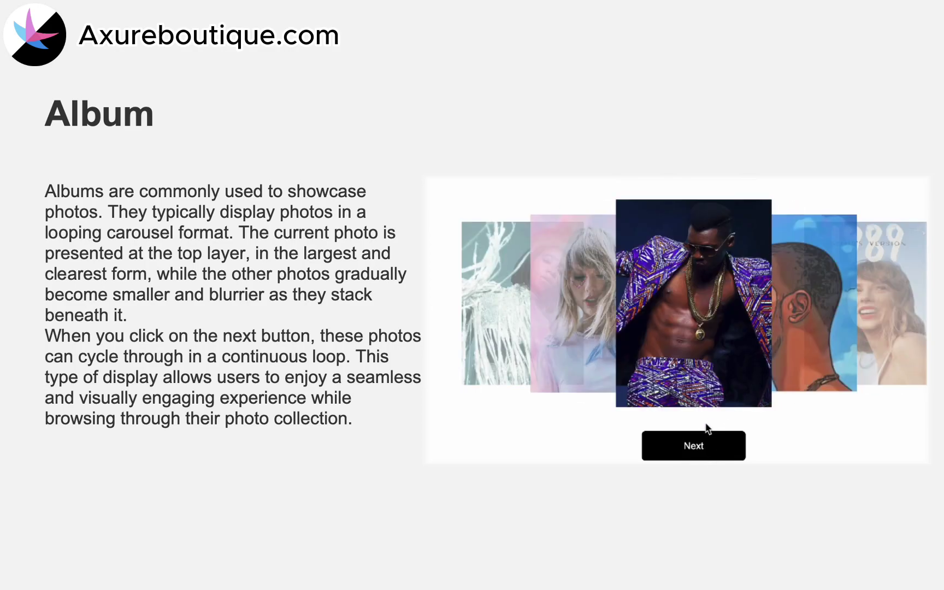
left_click(698, 454)
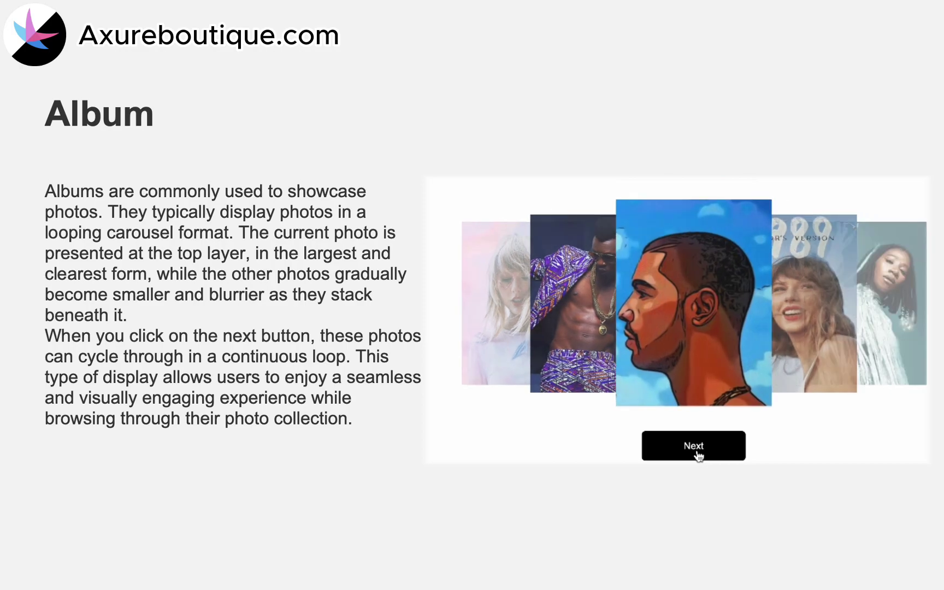
left_click(699, 454)
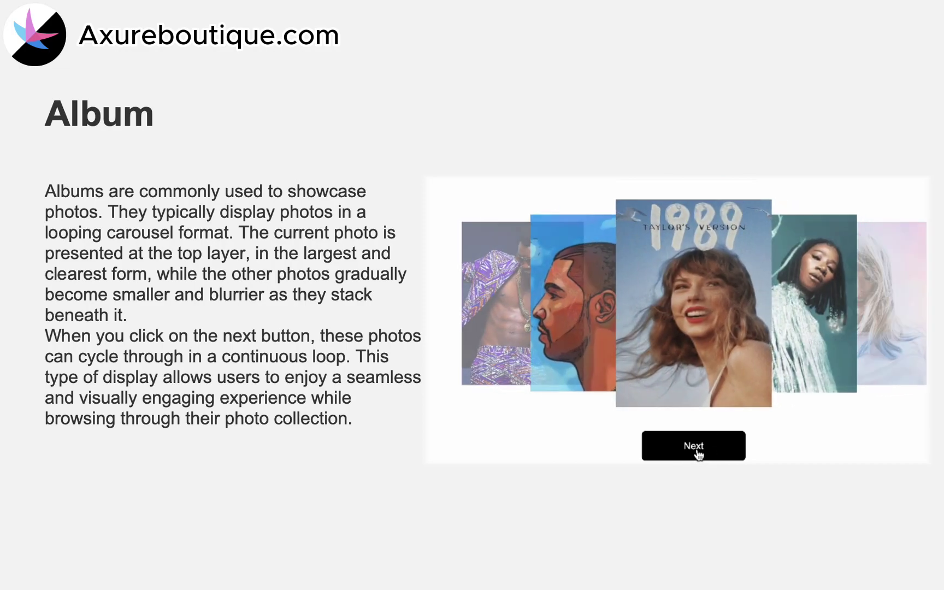
left_click(699, 454)
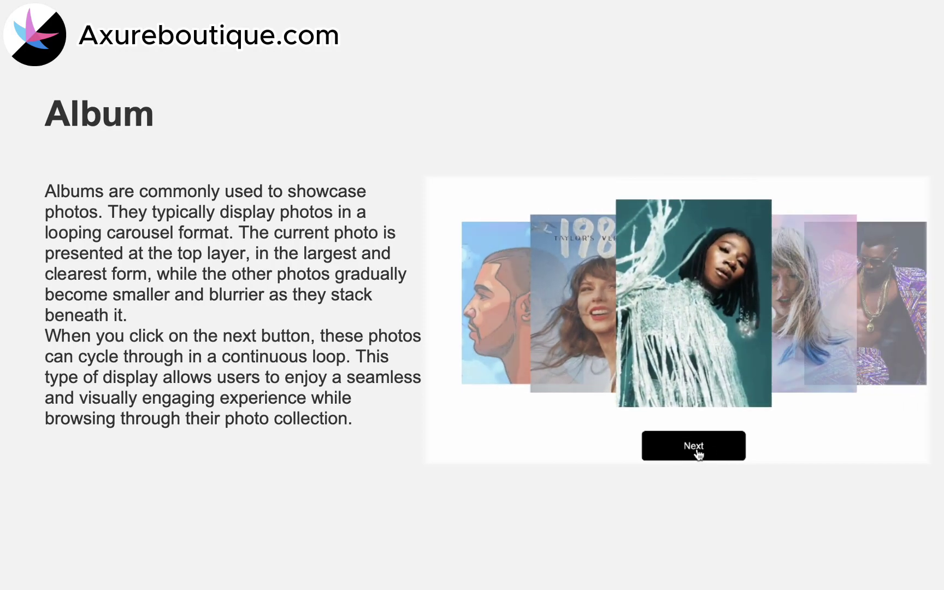
left_click(698, 453)
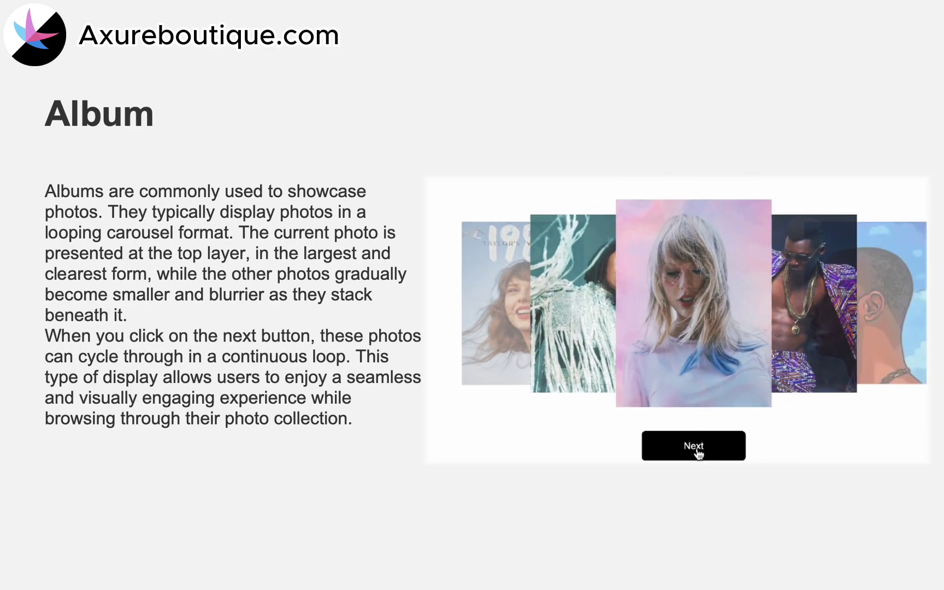
left_click(698, 453)
left_click(698, 454)
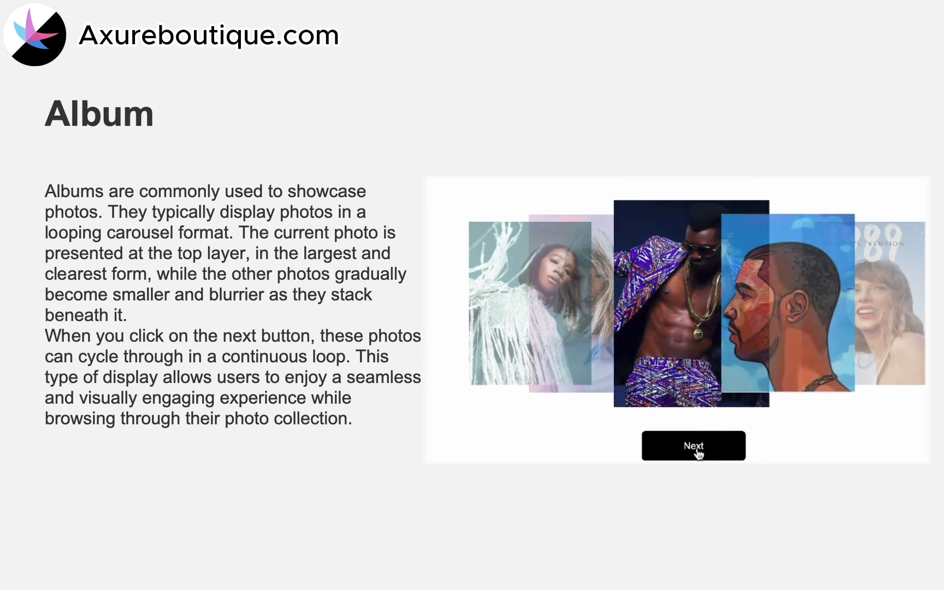
left_click(698, 453)
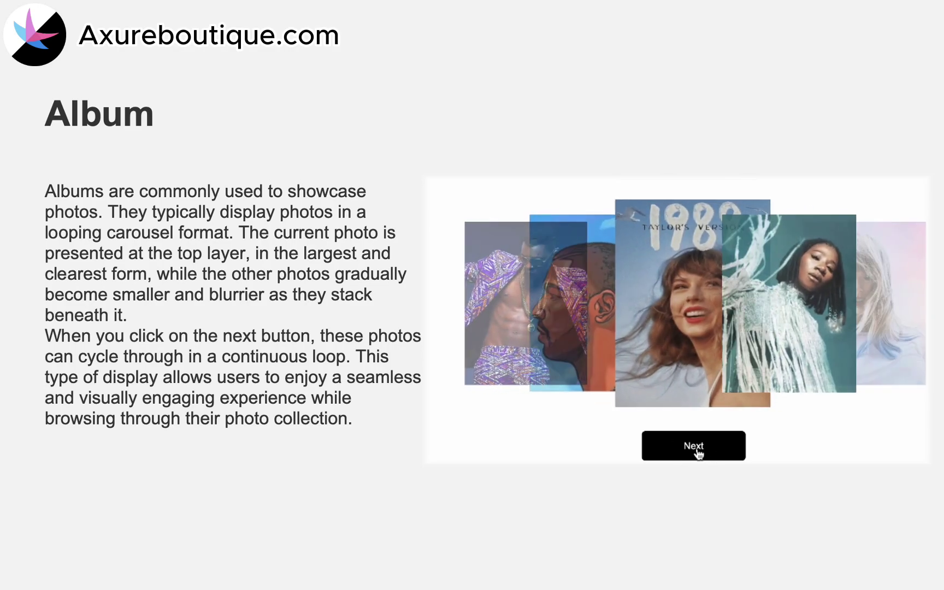
left_click(698, 453)
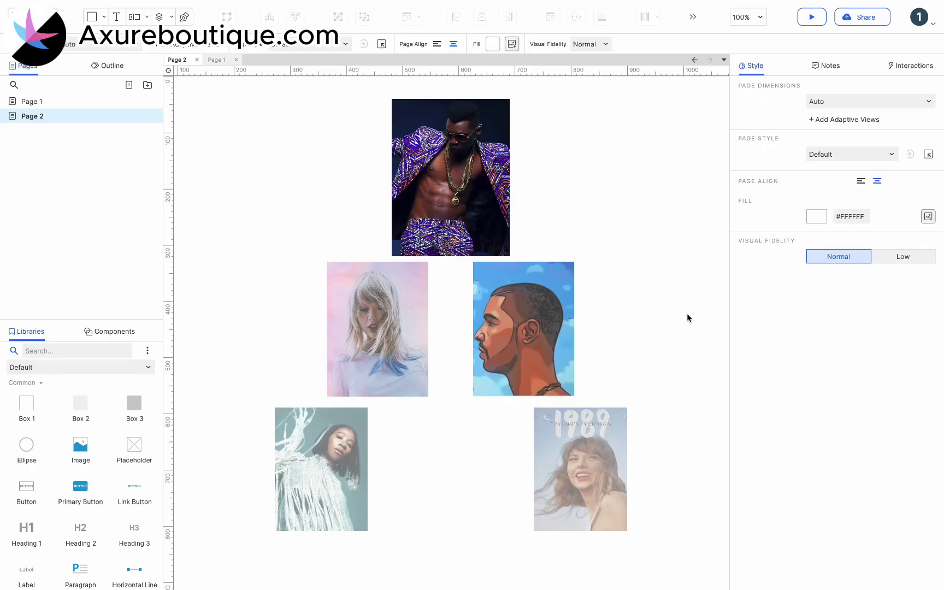
Move the middle-row images and the large image down over the bottom row, centring them vertically with the large image at about Y 559
left_click(506, 227)
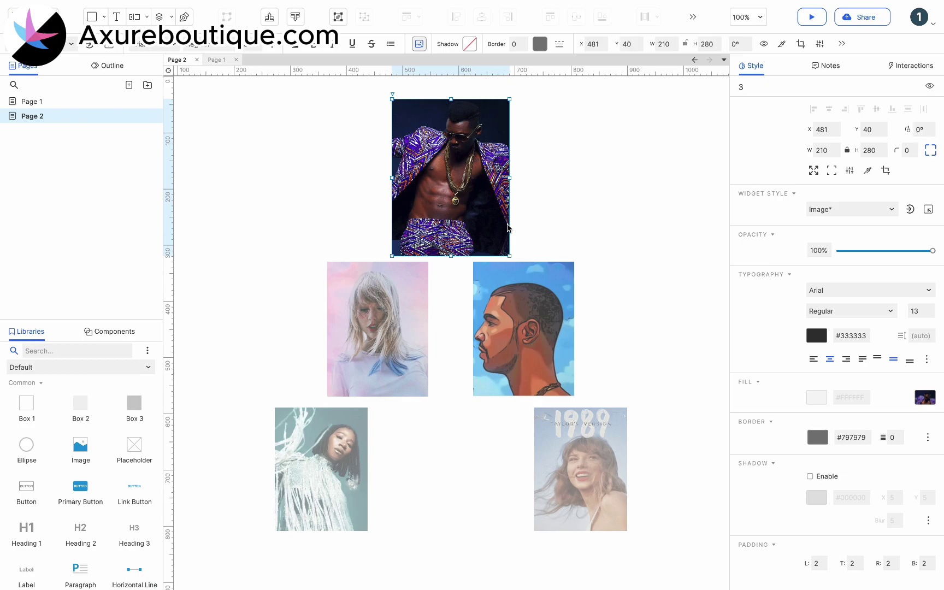
left_click(543, 330)
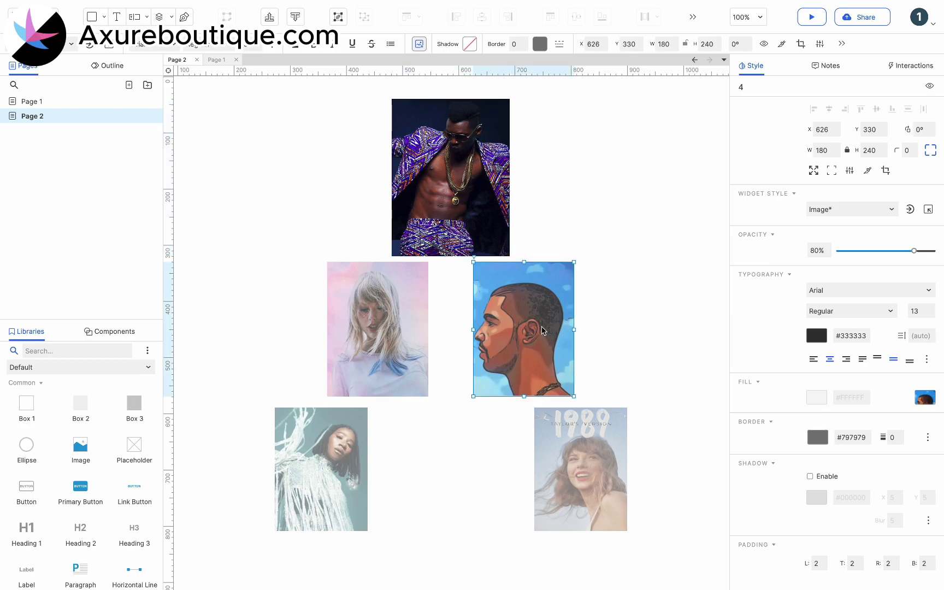
left_click(570, 449)
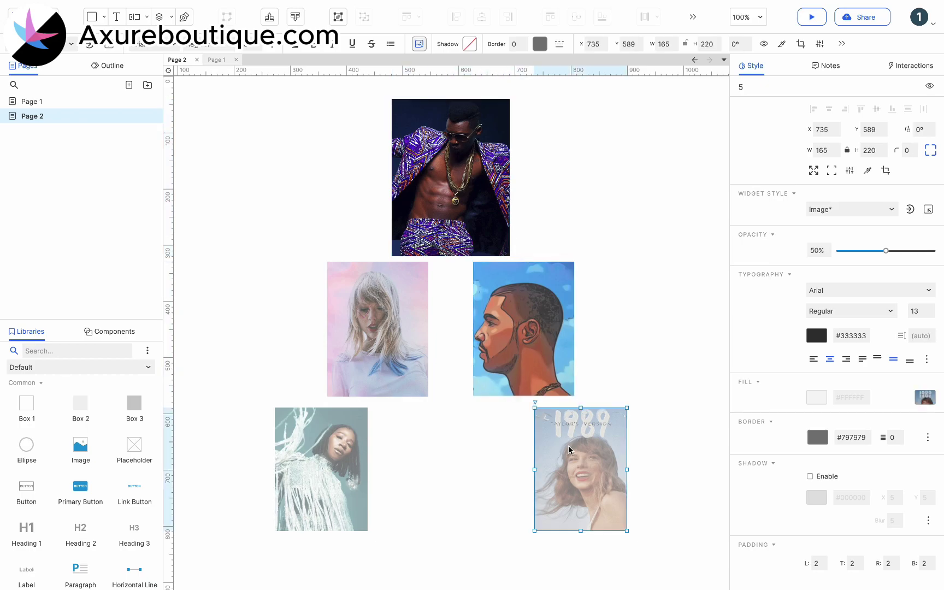
left_click(510, 314)
left_click(389, 318, "shift")
left_click_drag(386, 318, 378, 440)
left_click_drag(444, 147, 445, 439)
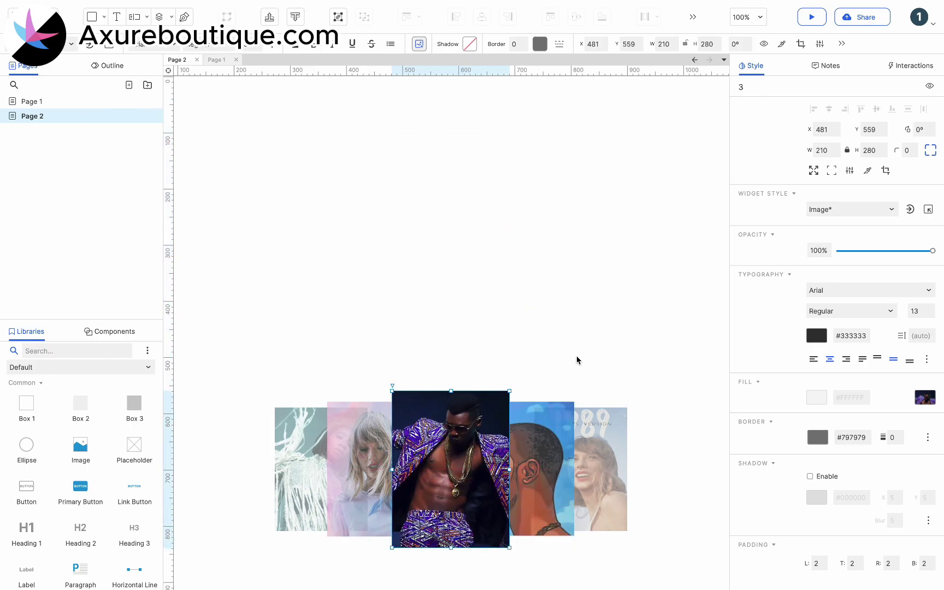
left_click(609, 350)
Add a Primary Button labelled Next with a black #000000 fill, centred just below the large front image
scroll(602, 351, "down", 2)
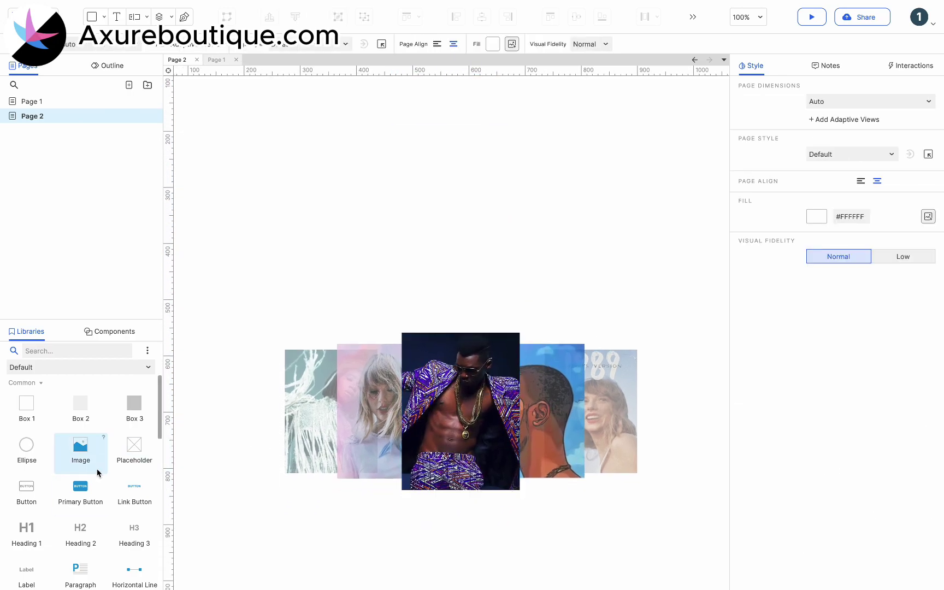
left_click_drag(80, 488, 421, 508)
left_click(429, 44)
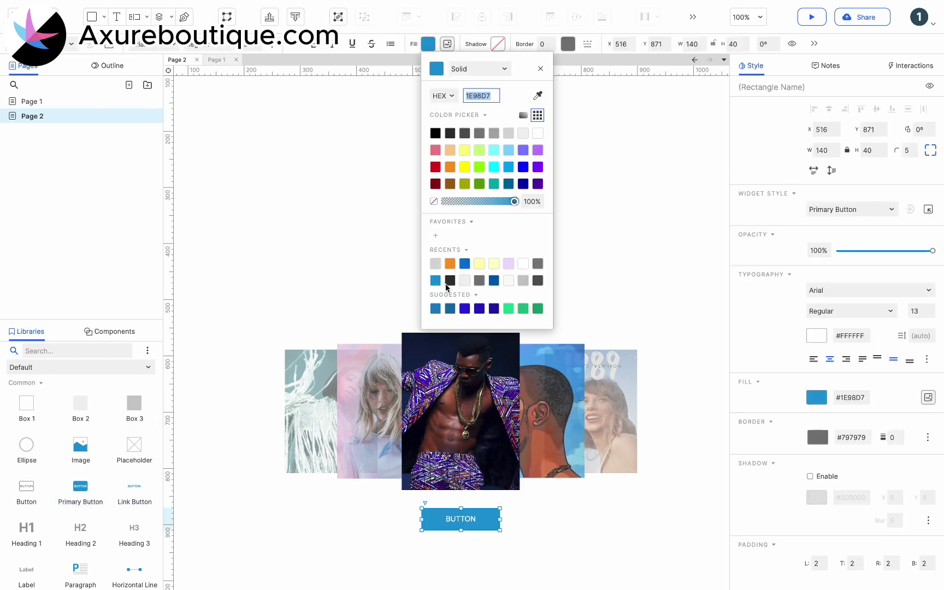
left_click(435, 133)
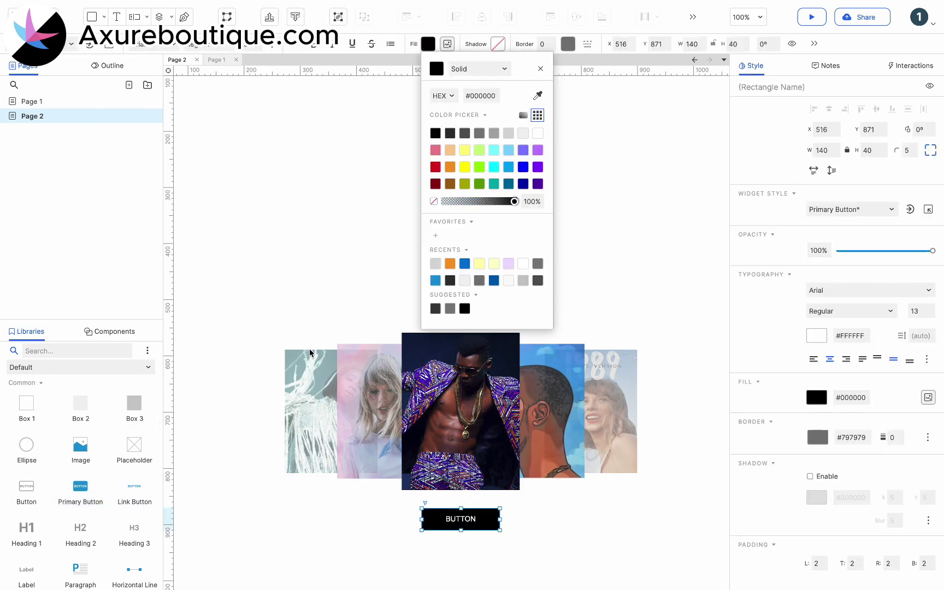
double_click(457, 519)
type("Next")
Move all five images and the Next button up together to about Y 368 and convert them into a dynamic panel
left_click_drag(270, 291, 661, 577)
left_click_drag(468, 417, 468, 309)
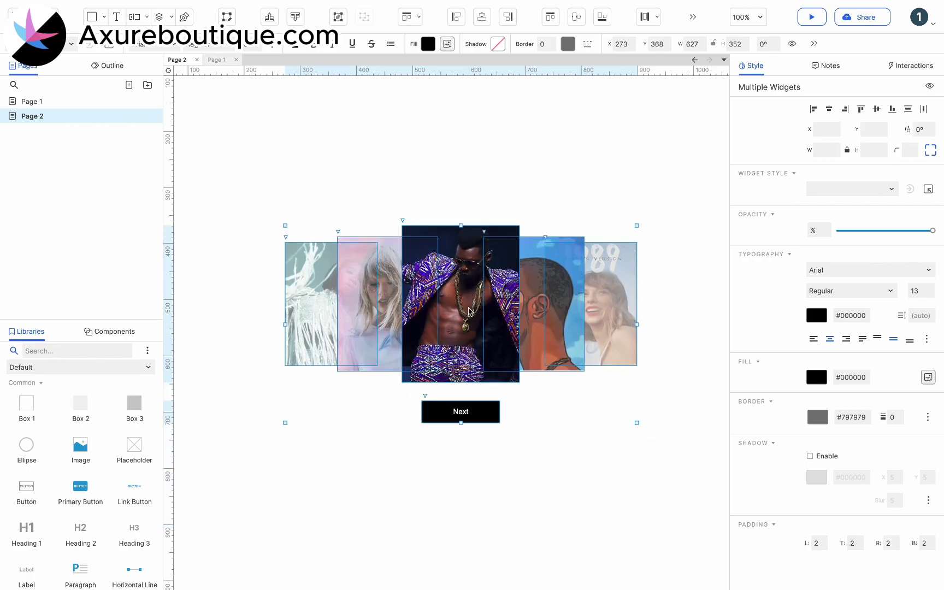
right_click(469, 307)
left_click(498, 494)
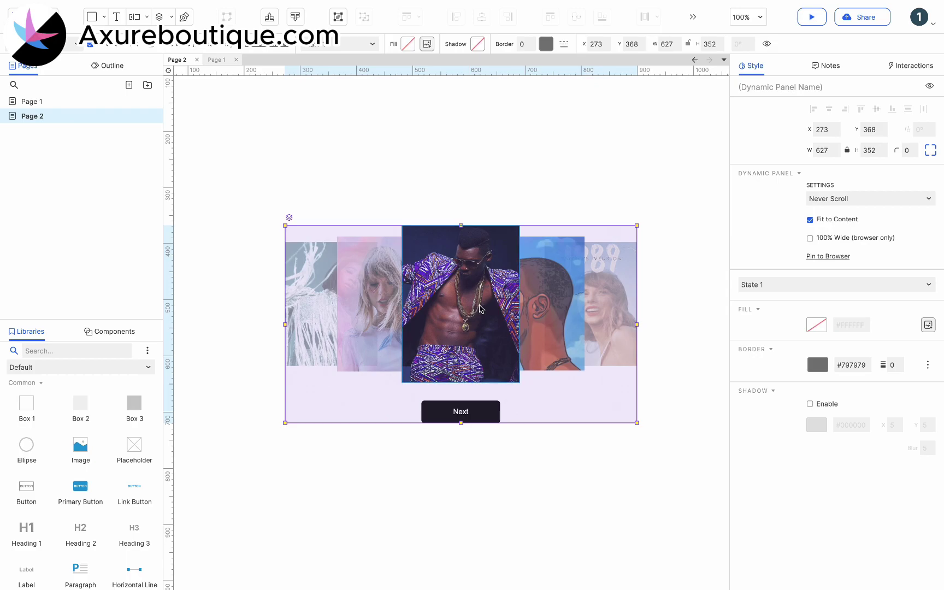
Inside State 1 of the dynamic panel, give the centre image a Selected event interaction with a case
double_click(480, 309)
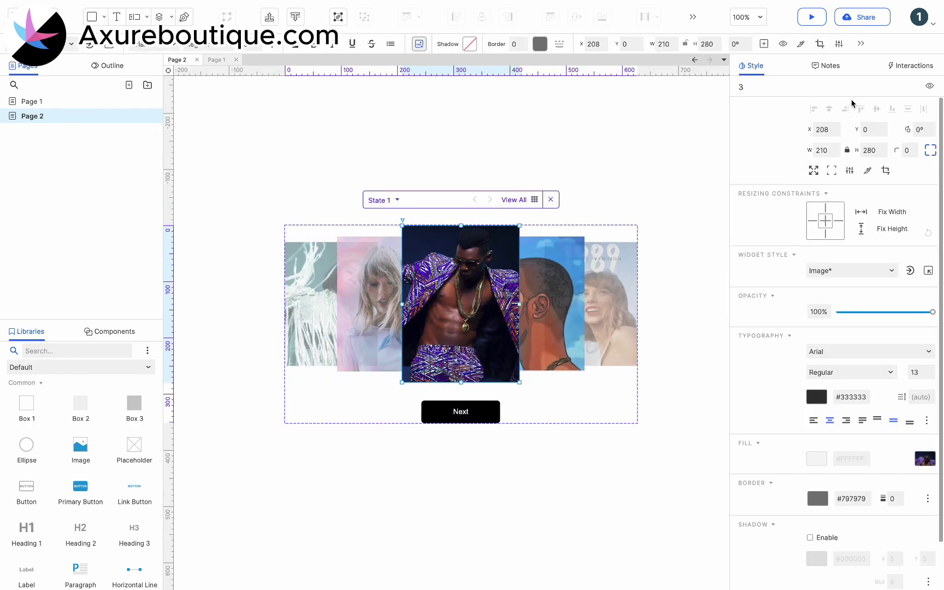
left_click(919, 68)
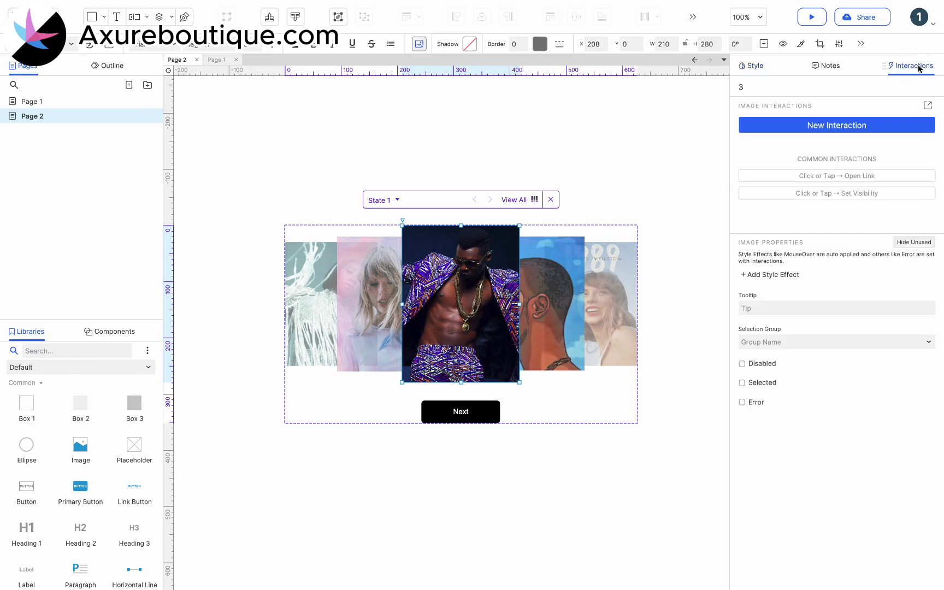
left_click(828, 126)
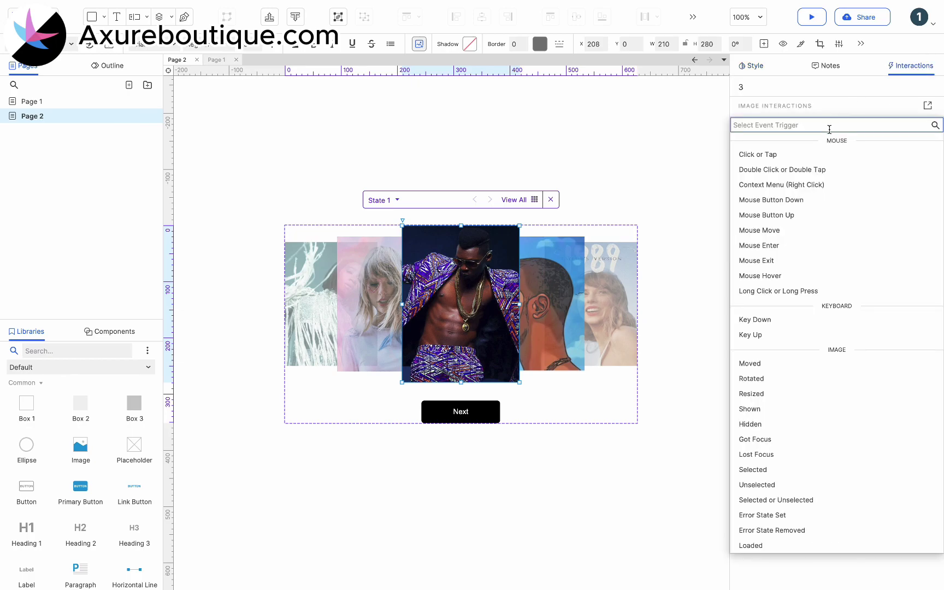
left_click(775, 469)
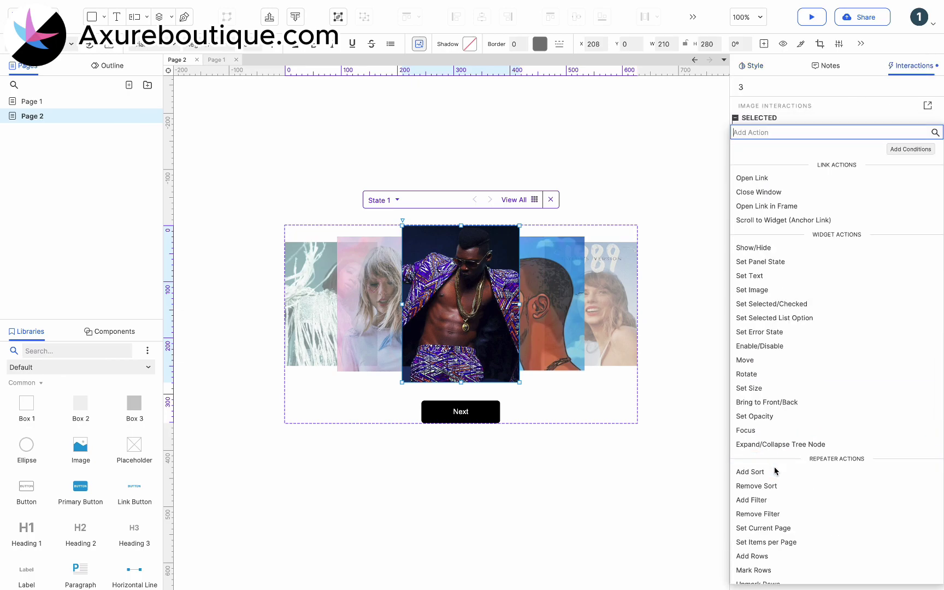
left_click(850, 120)
left_click(908, 121)
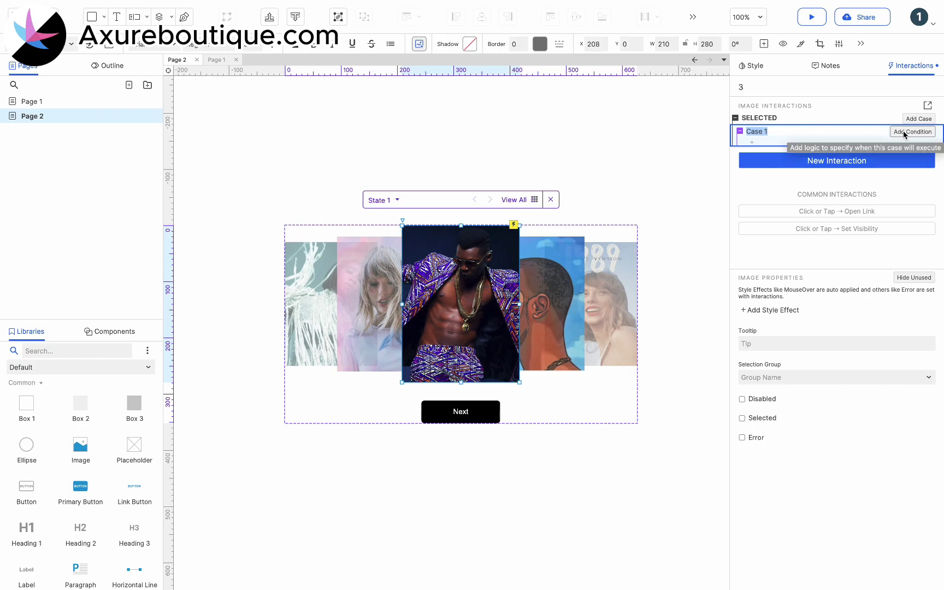
Add a condition to Case 1 of the centre image requiring the text value [[This.x]] to equal the text value 208
left_click(904, 132)
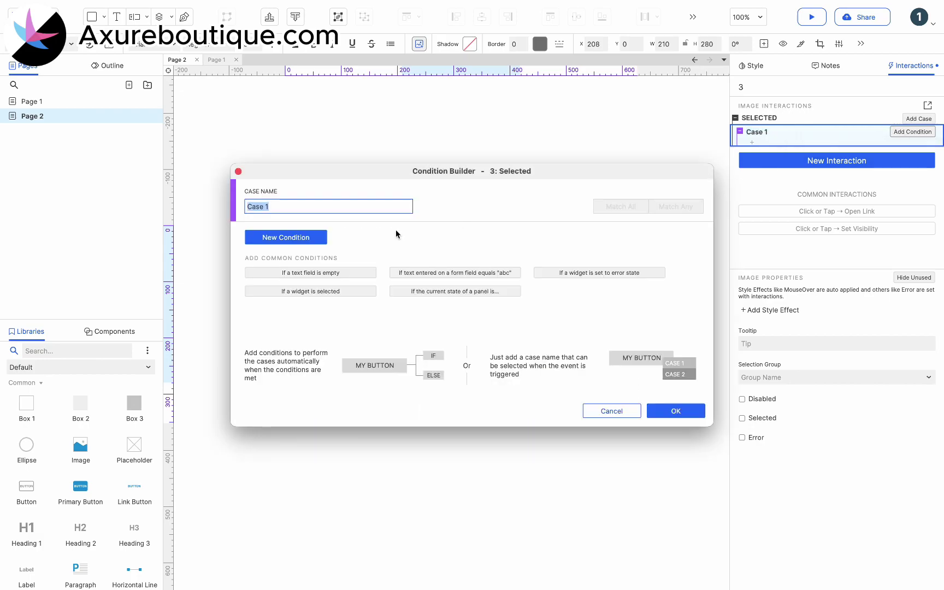
left_click(308, 238)
left_click(309, 235)
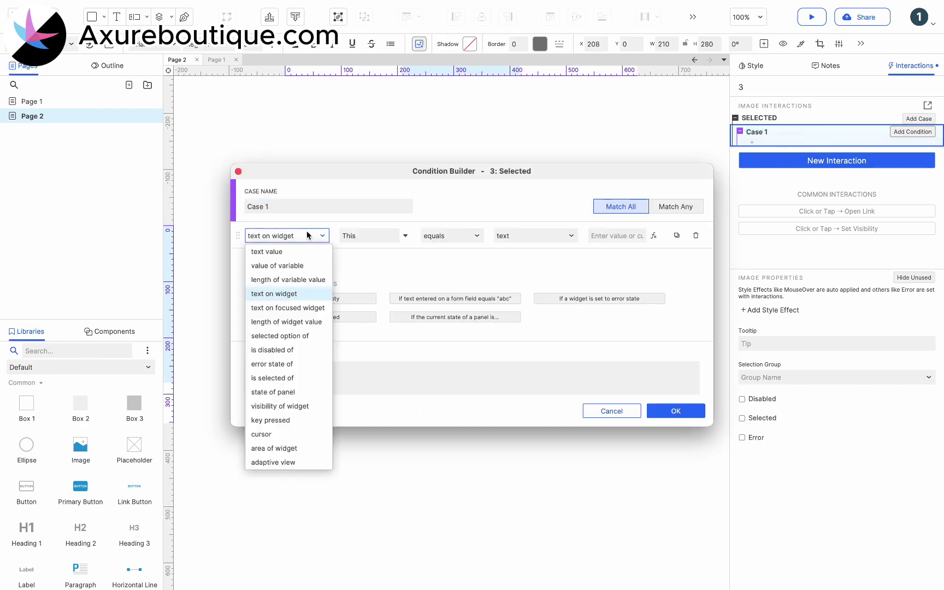
left_click(298, 249)
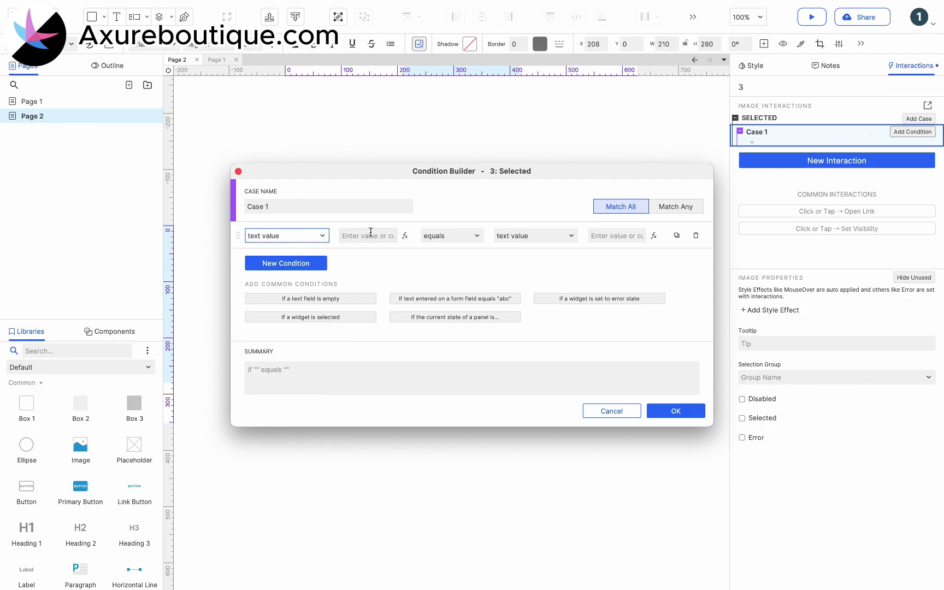
left_click(405, 235)
left_click(341, 224)
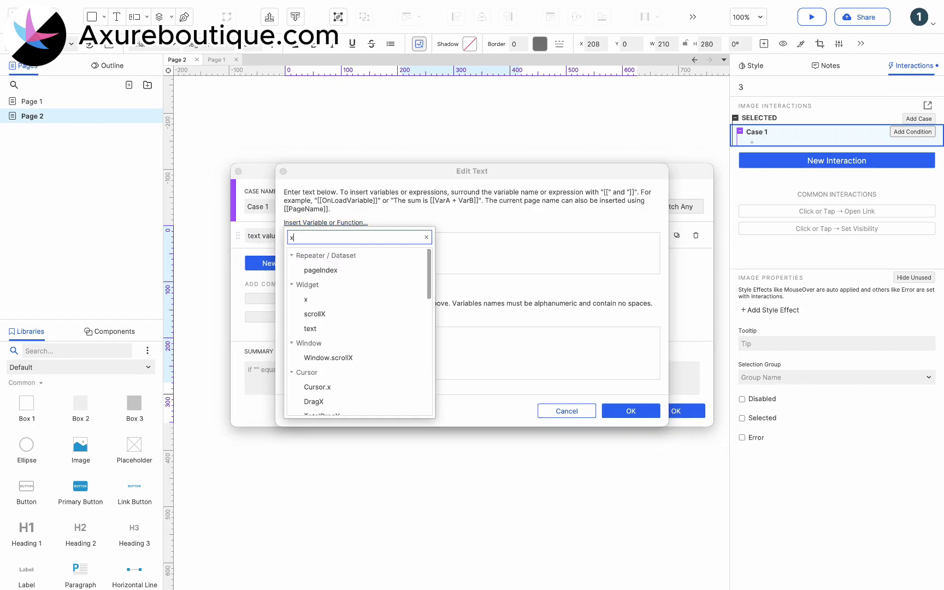
left_click(330, 304)
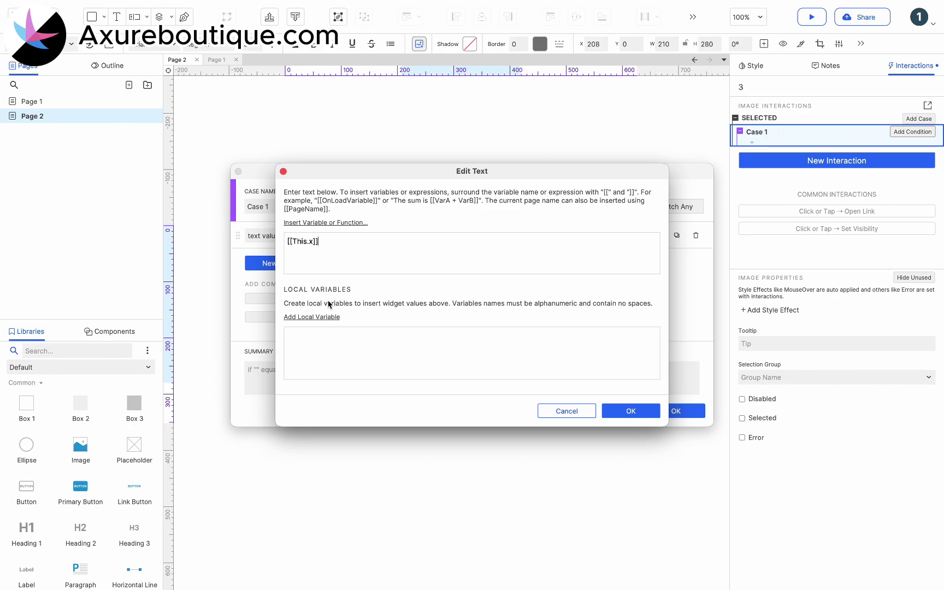
left_click(629, 411)
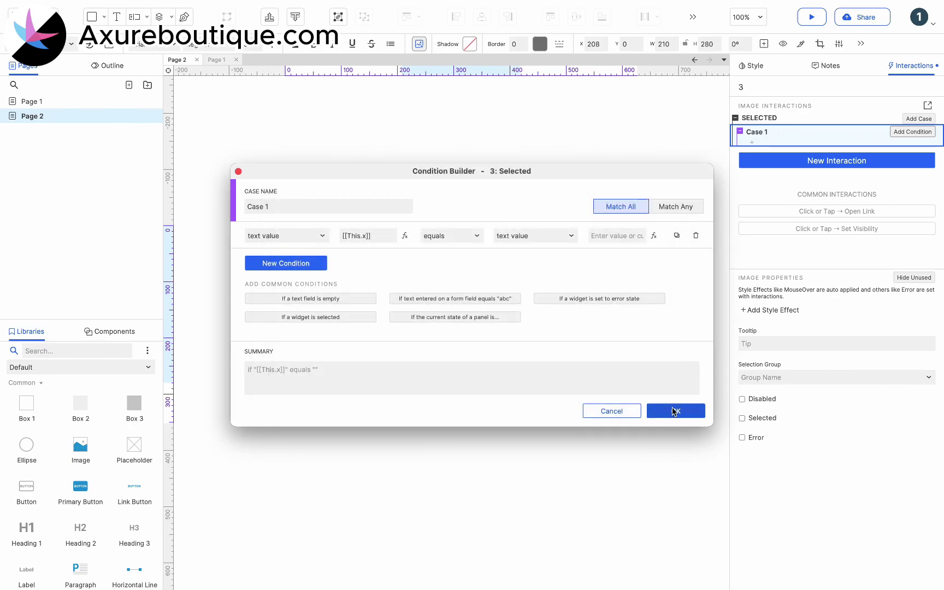
left_click(627, 235)
type("208")
left_click(675, 409)
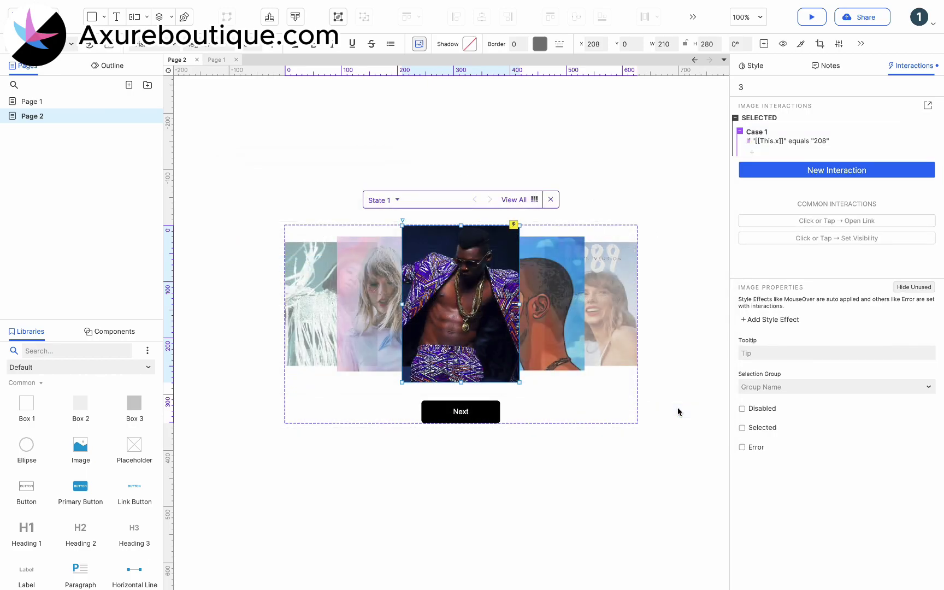
Add a Move action targeting this widget to Case 1 of the centre image, checking the neighbouring image 2's coordinates for reference
left_click(374, 292)
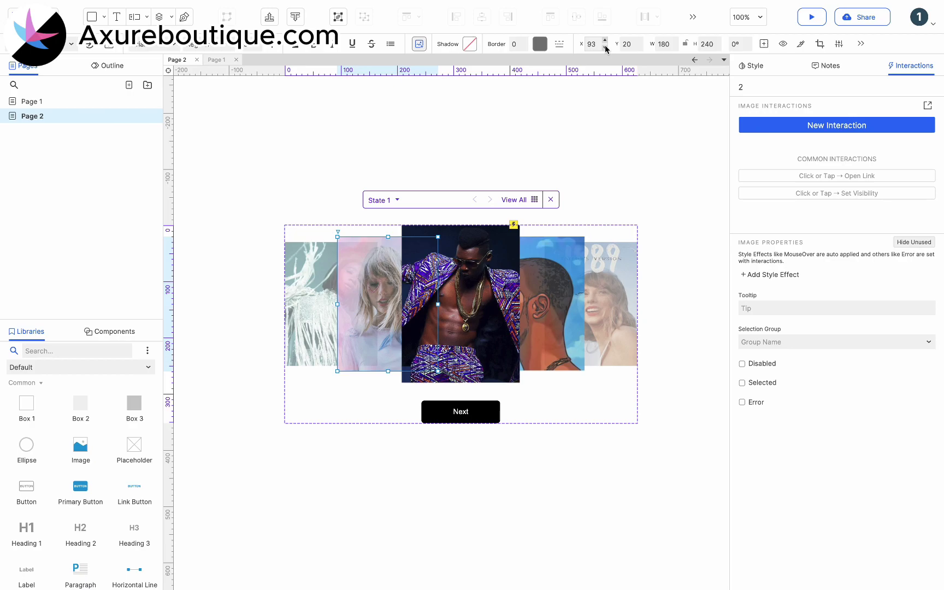
left_click(486, 284)
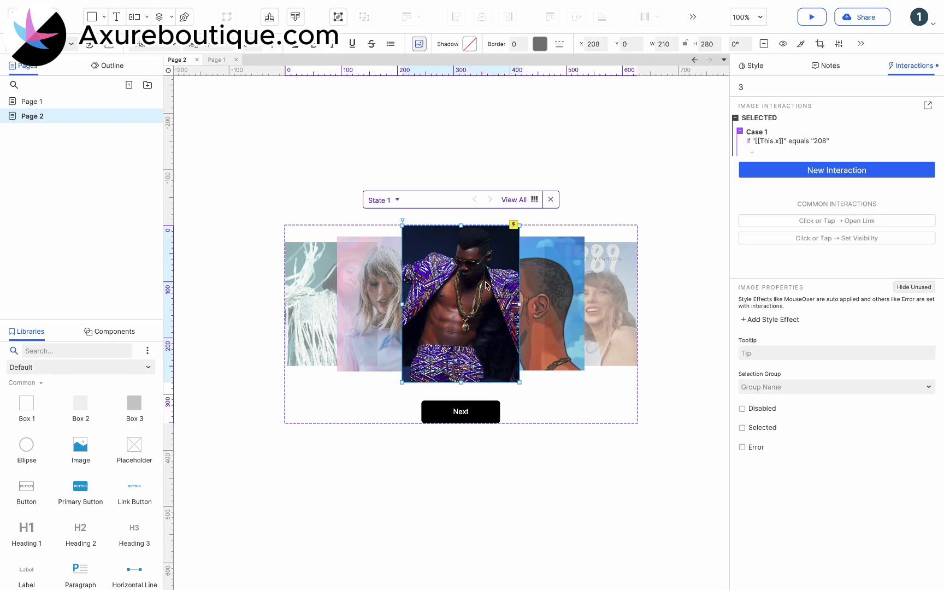
left_click(768, 152)
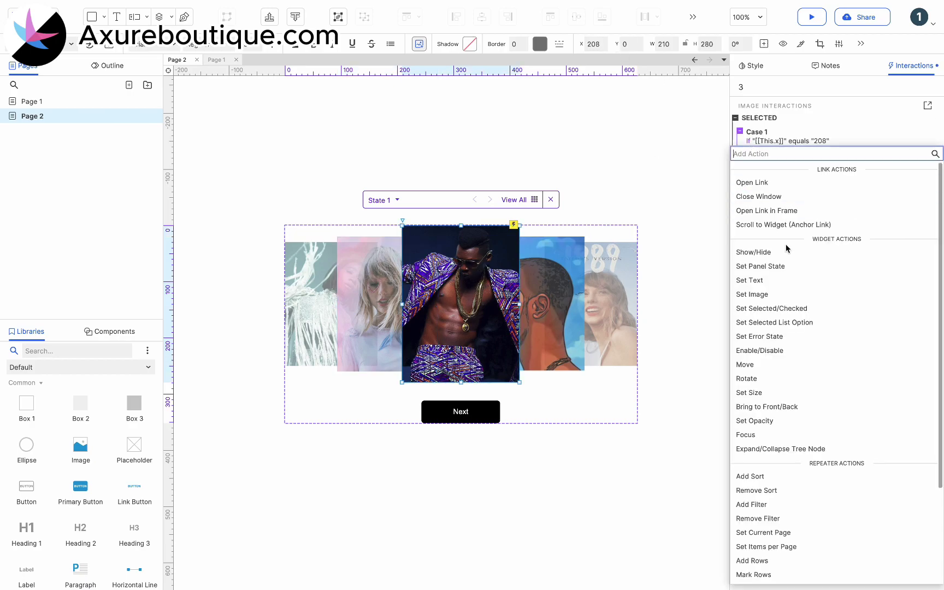
left_click(754, 364)
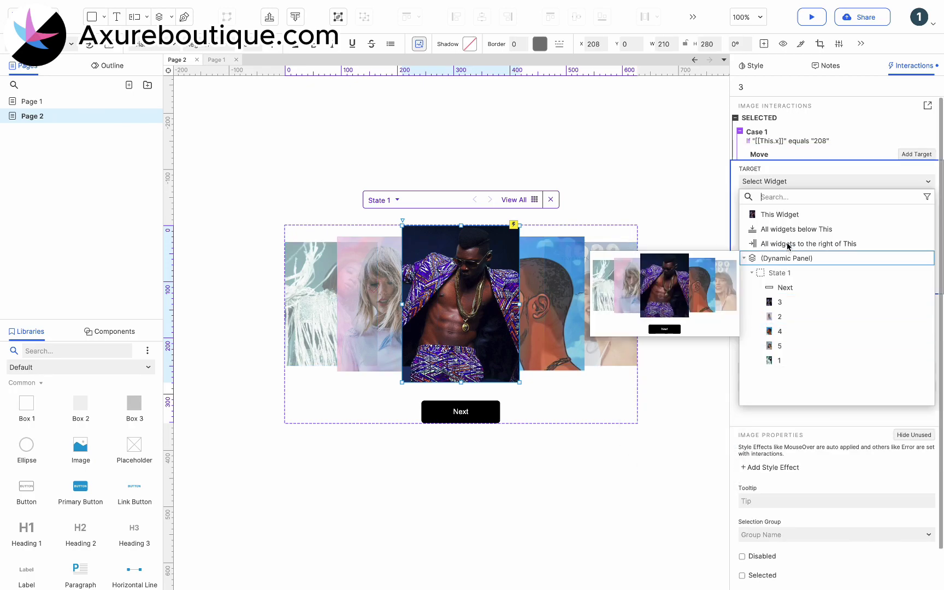
left_click(794, 215)
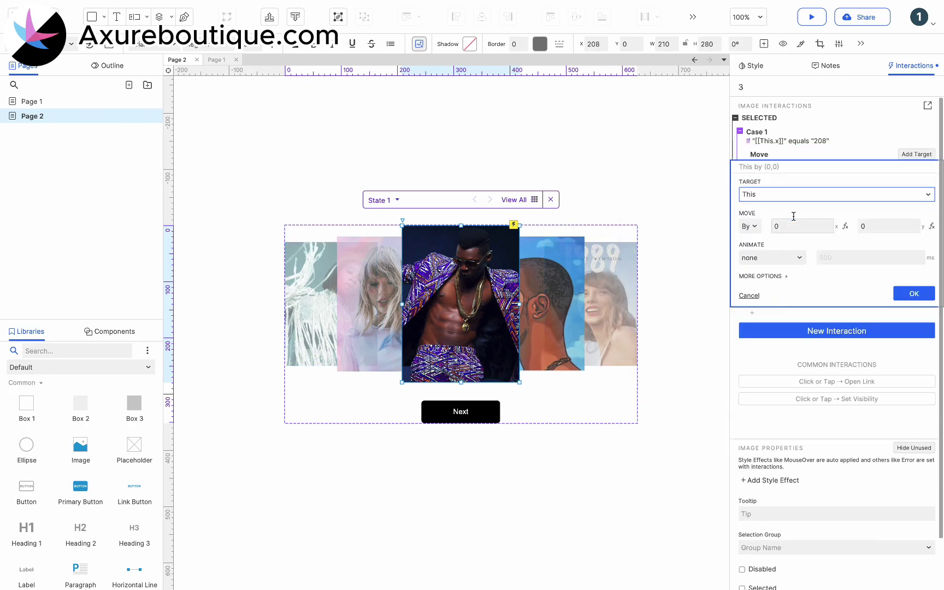
Set the Case 1 move to the absolute position (93,20) with a linear 500 ms animation
left_click(749, 226)
left_click(746, 250)
left_click(791, 228)
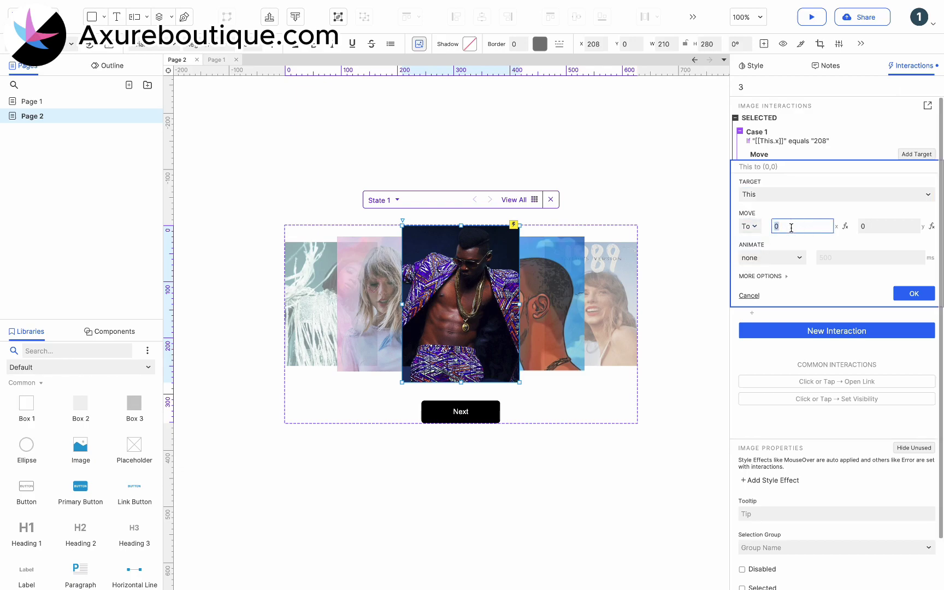
type("93")
left_click(885, 226)
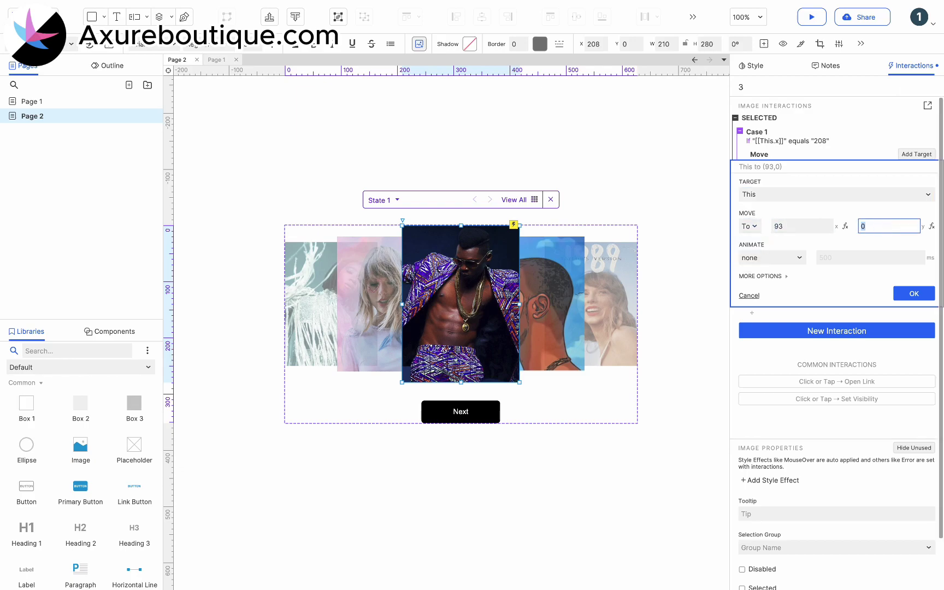
type("20")
left_click(771, 258)
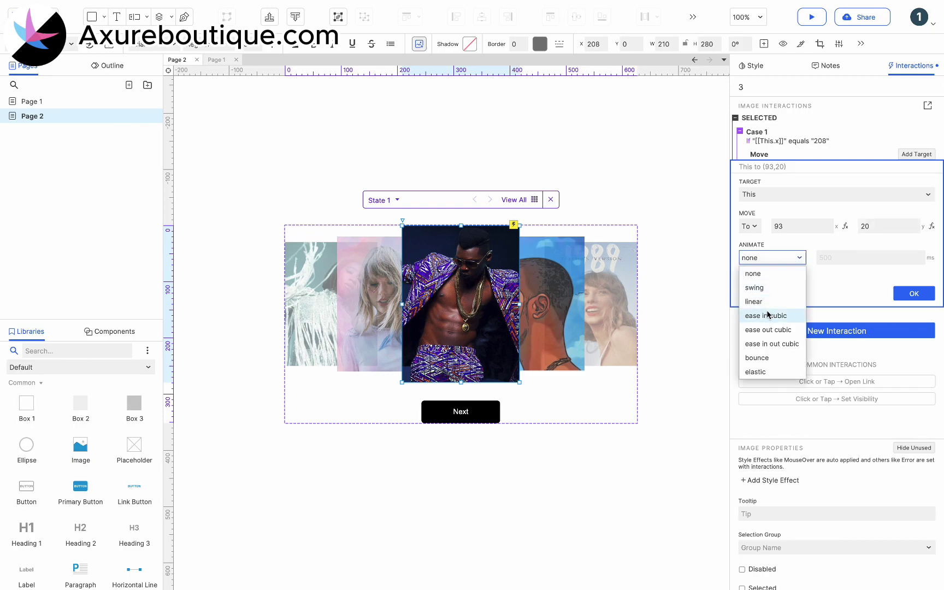
left_click(768, 303)
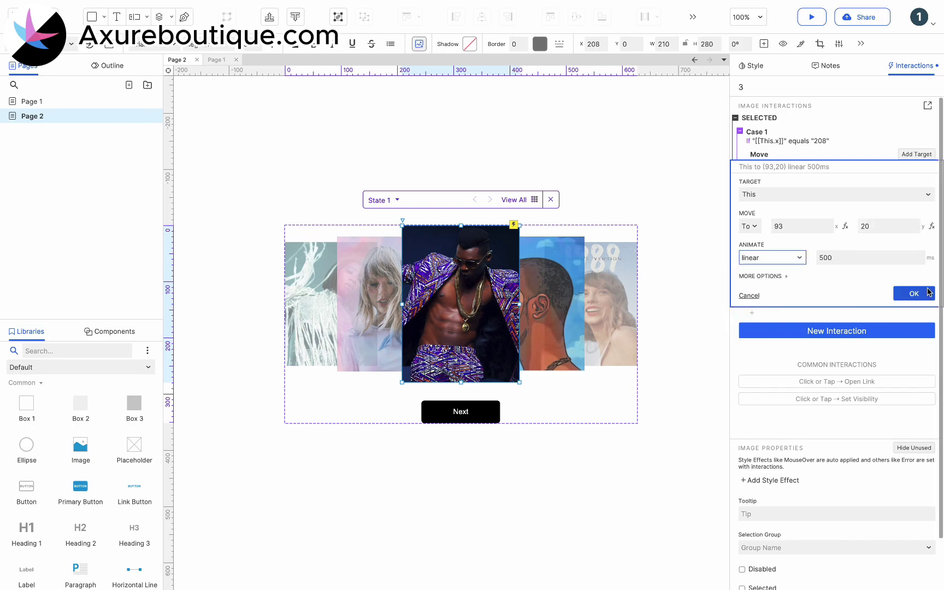
left_click(923, 296)
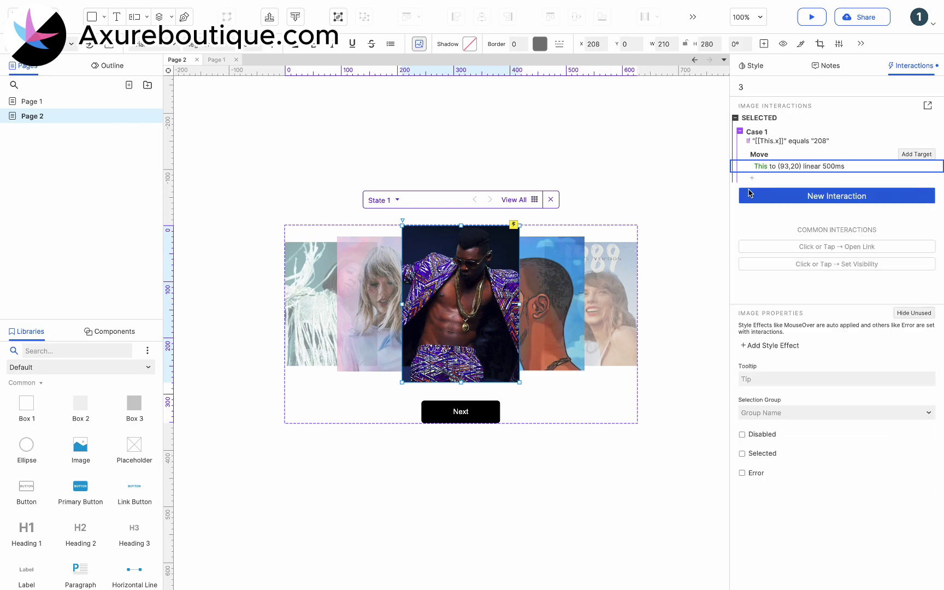
Add a Set Opacity action to Case 1 that fades this widget to 80% with a linear 500 ms animation
left_click(752, 186)
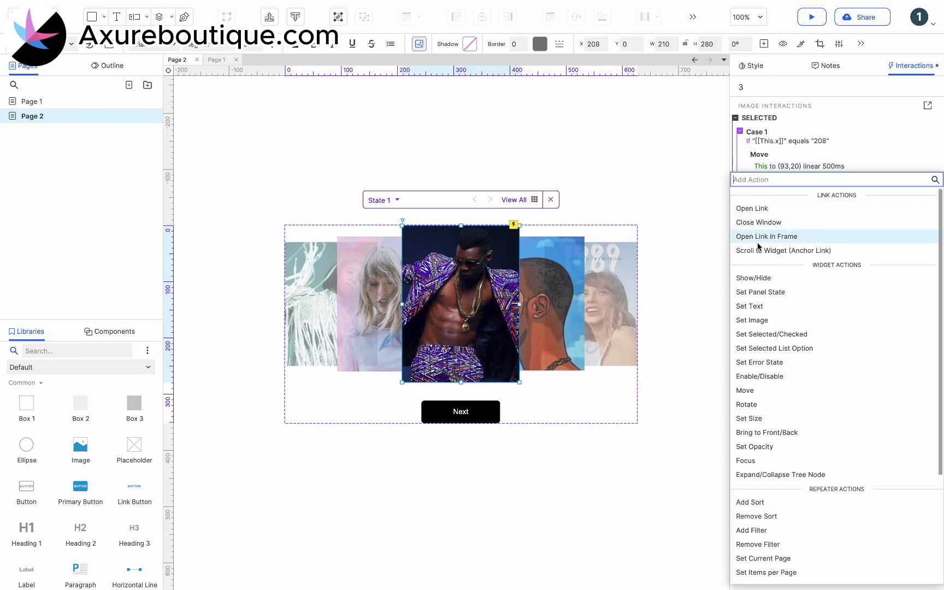
left_click(761, 446)
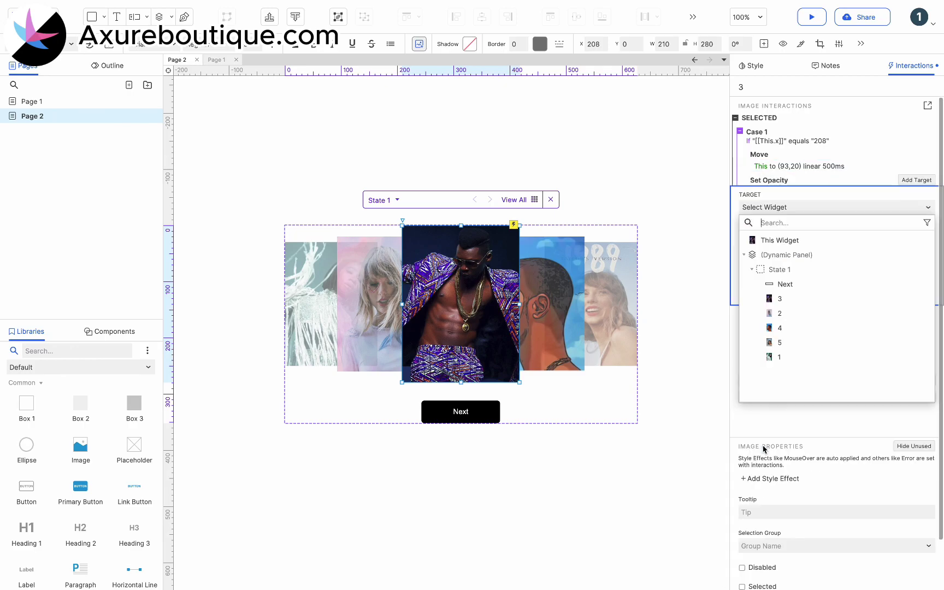
left_click(785, 240)
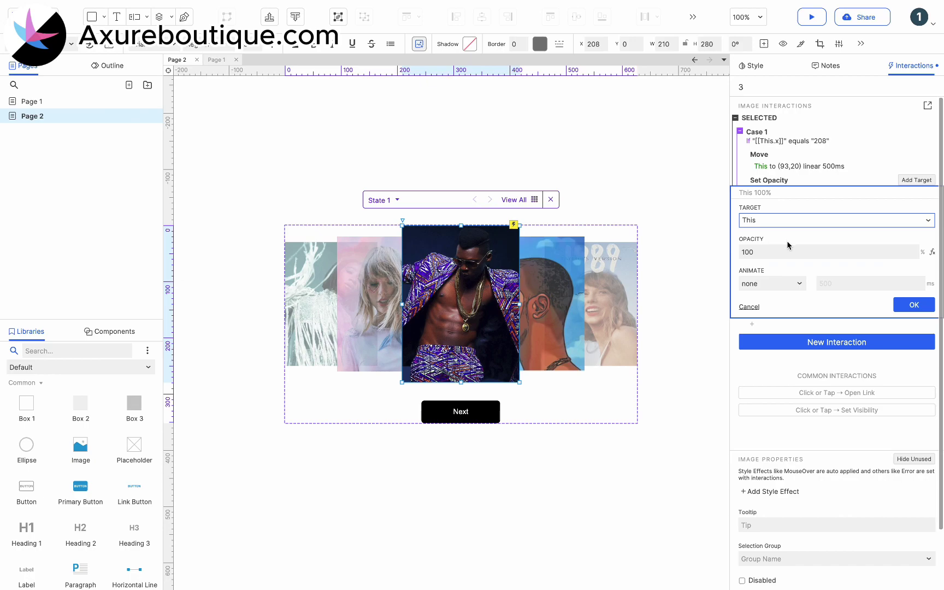
left_click(782, 251)
type("80")
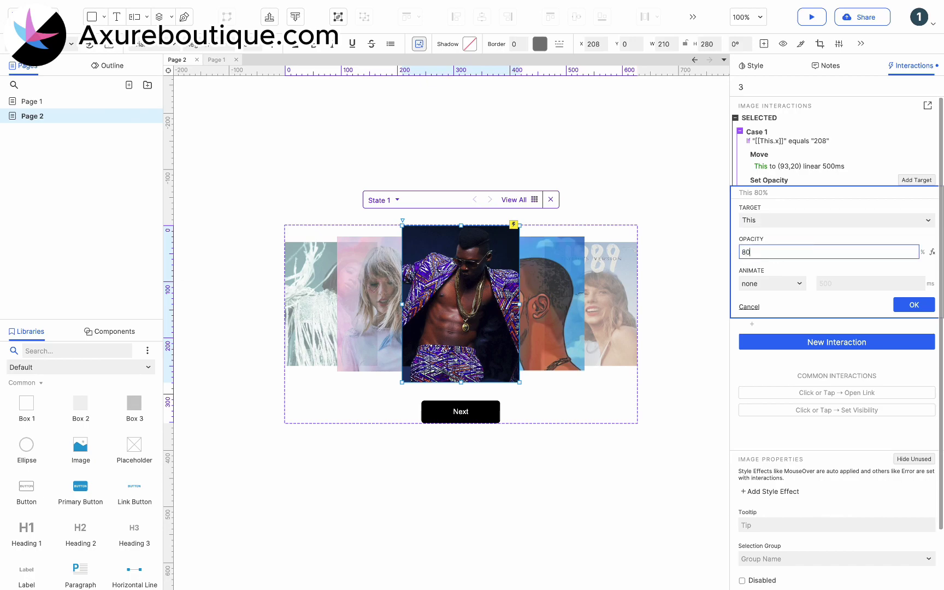
left_click(779, 284)
left_click(753, 327)
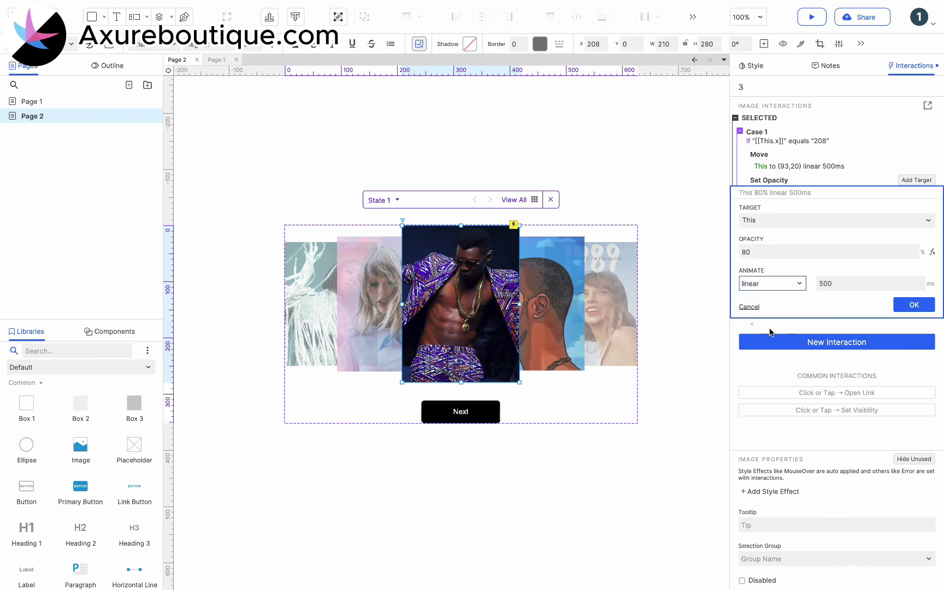
left_click(921, 305)
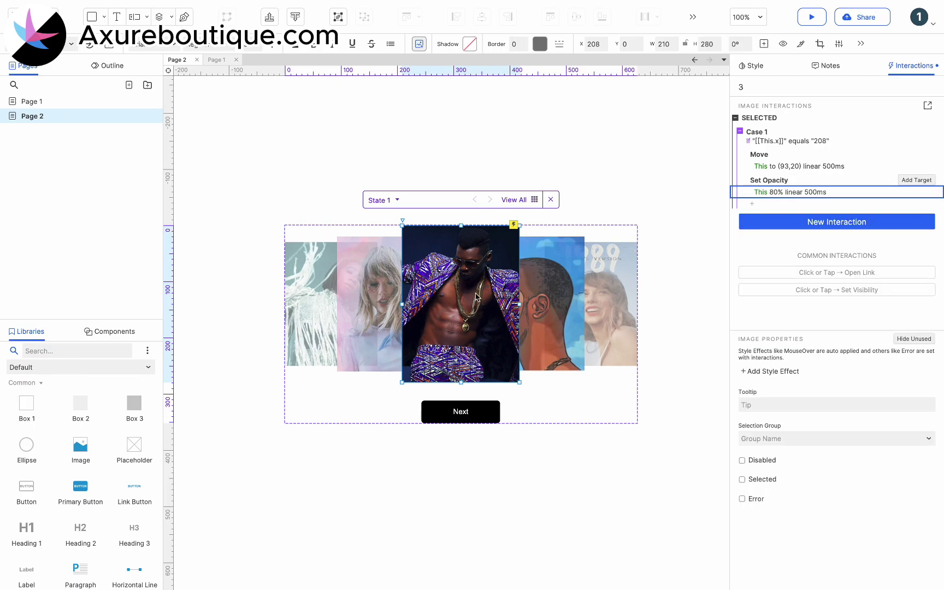
Add a Set Size action to Case 1 that resizes this widget to 180 by 240 with a linear 500 ms animation
left_click(376, 306)
left_click(445, 304)
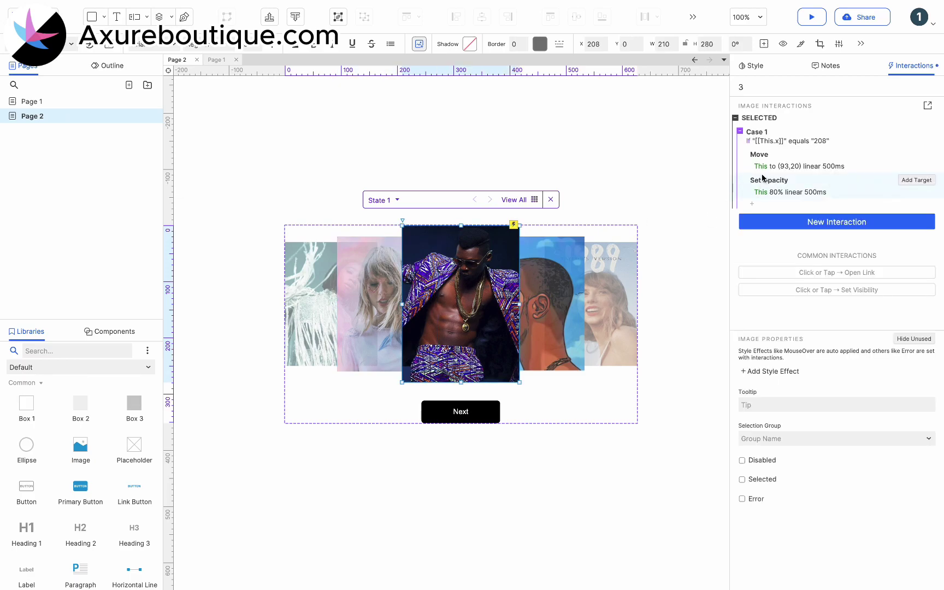
left_click(757, 203)
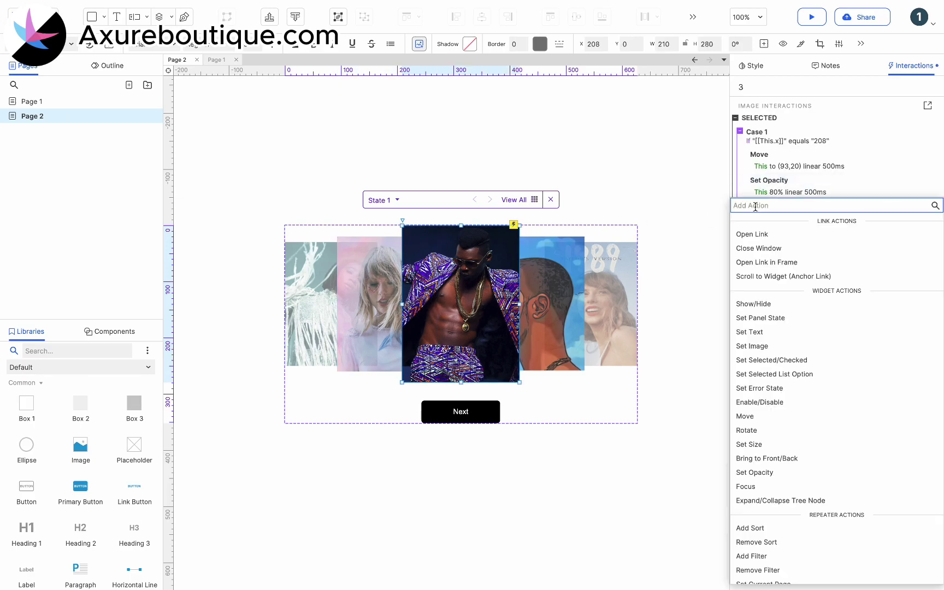
left_click(752, 443)
left_click(794, 265)
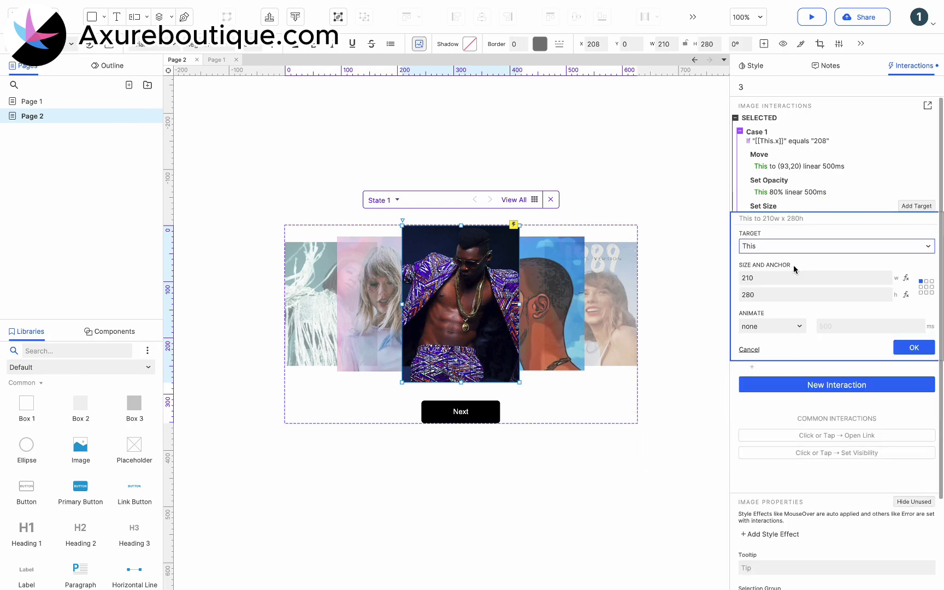
left_click(780, 278)
type("180")
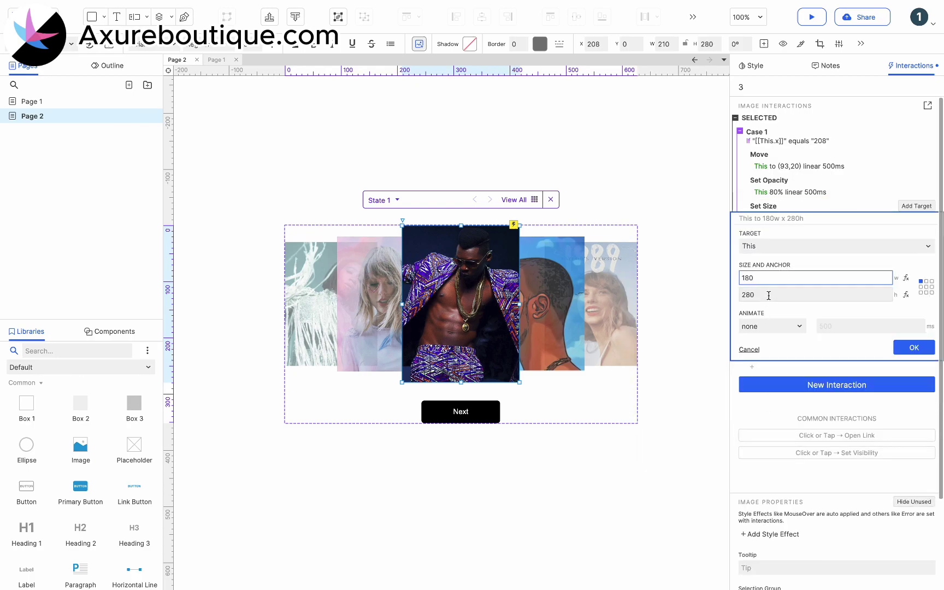
left_click(768, 295)
type("240")
left_click(770, 326)
left_click(754, 370)
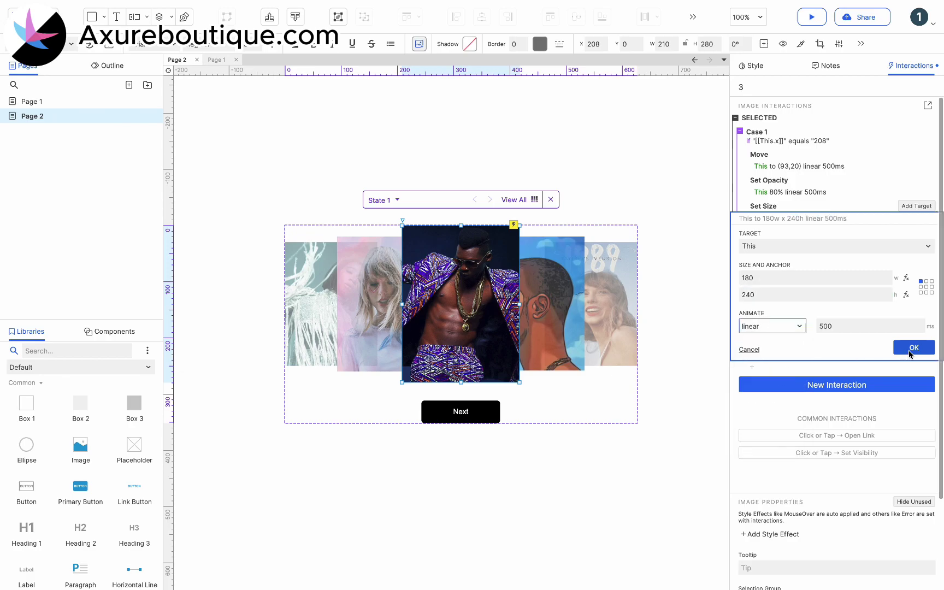
left_click(912, 348)
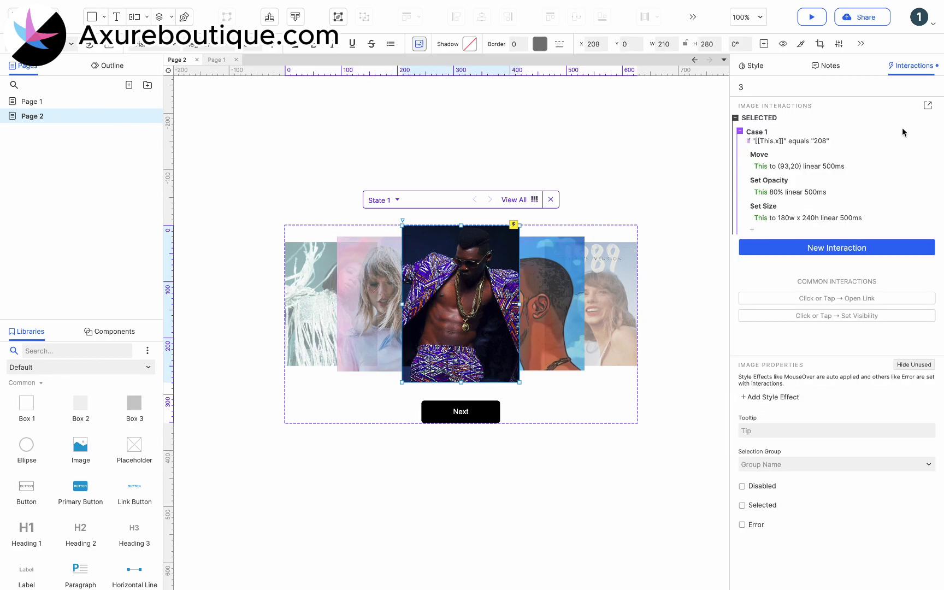
Add Case 2 to the centre image's Selected event with the condition that text value [[This.x]] equals text value 93
left_click(918, 120)
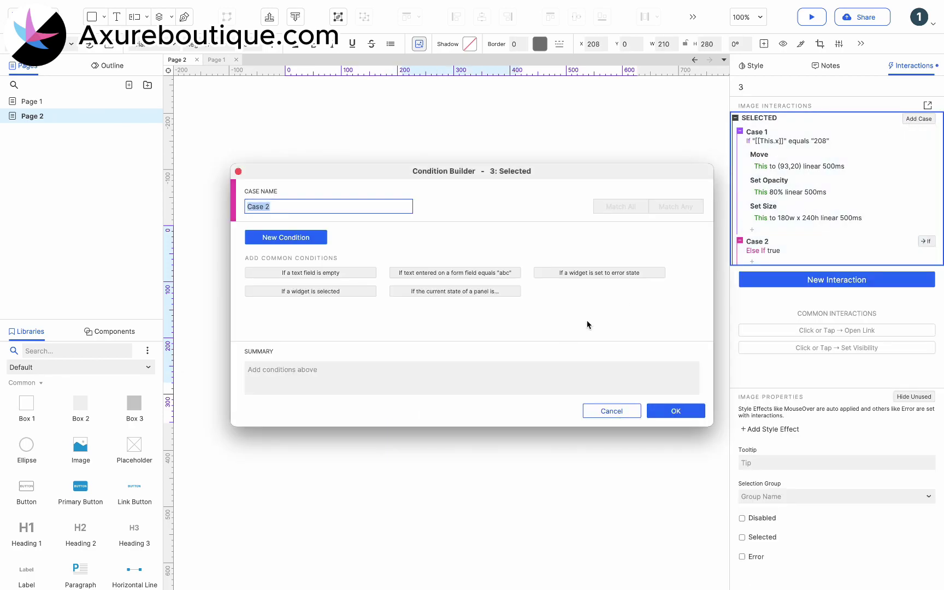
left_click(317, 238)
left_click(309, 237)
left_click(289, 251)
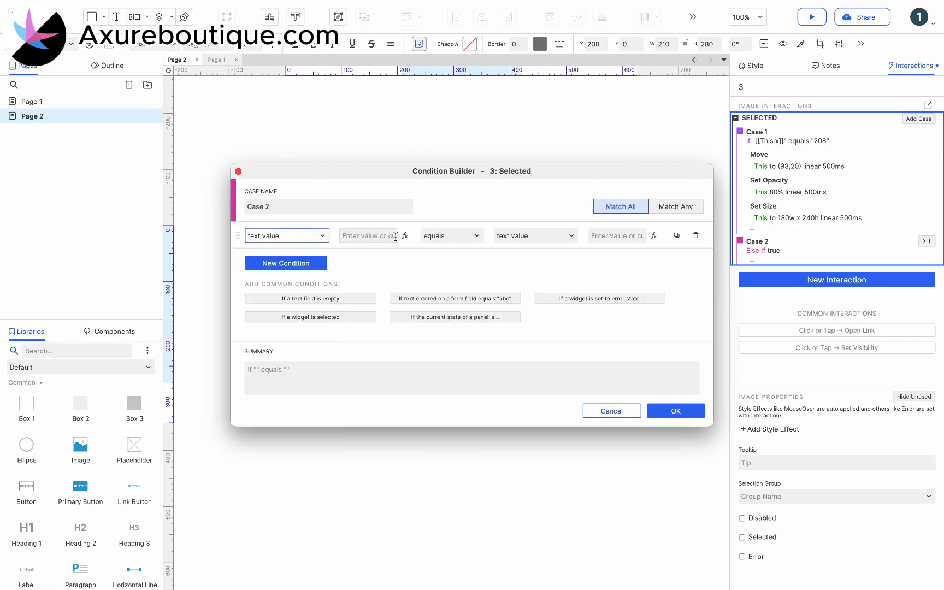
left_click(404, 236)
left_click(336, 223)
type("x")
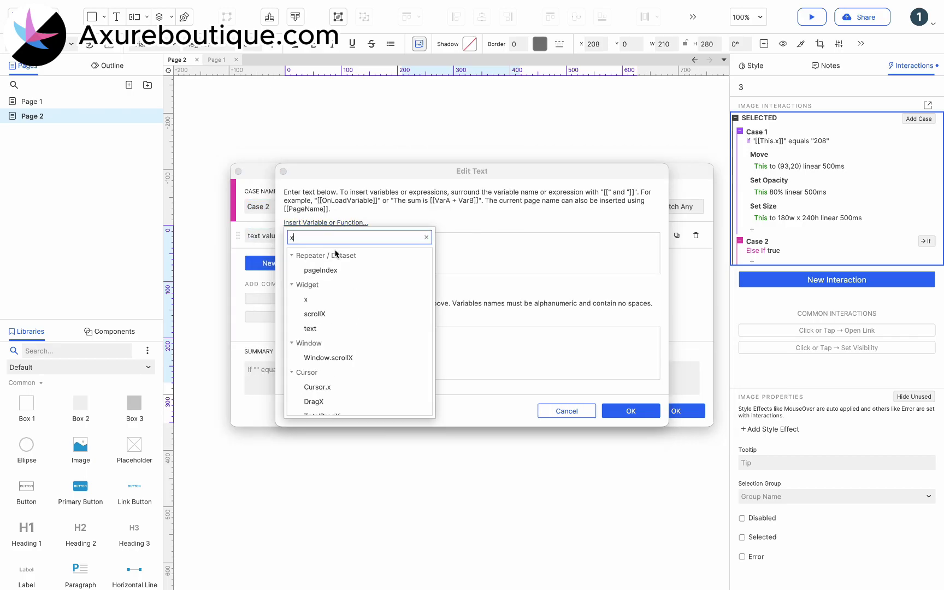
left_click(331, 299)
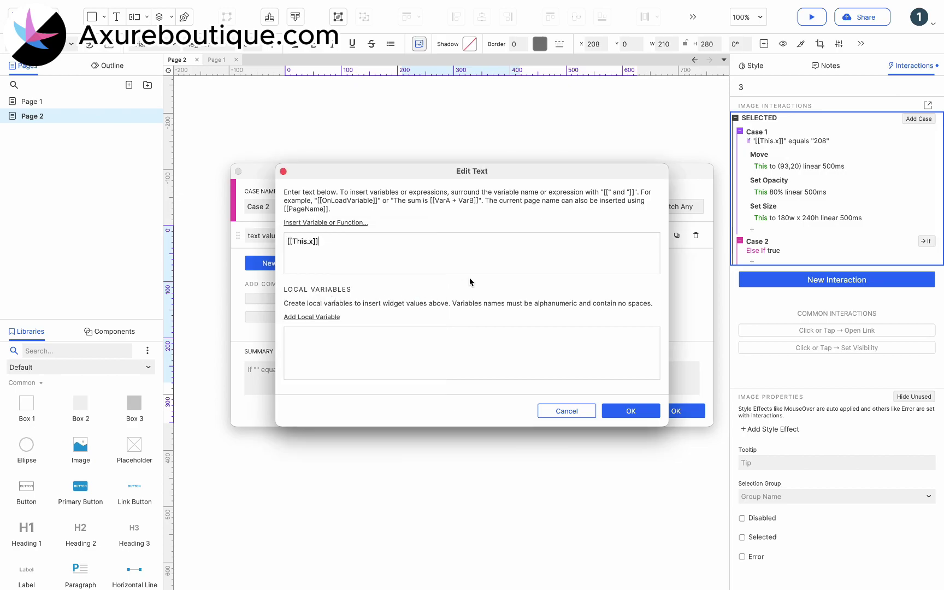
left_click(631, 411)
left_click(614, 233)
type("93")
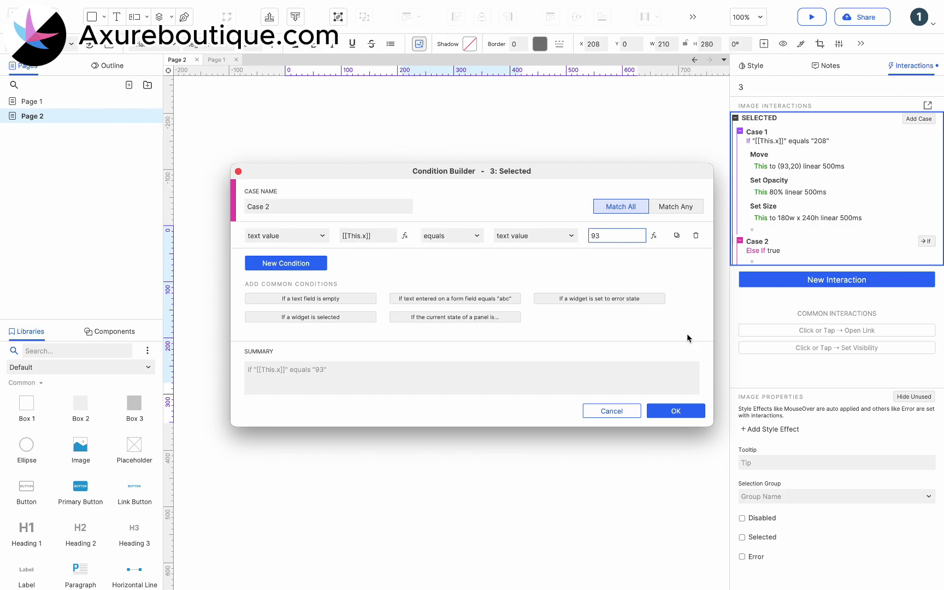
left_click(676, 411)
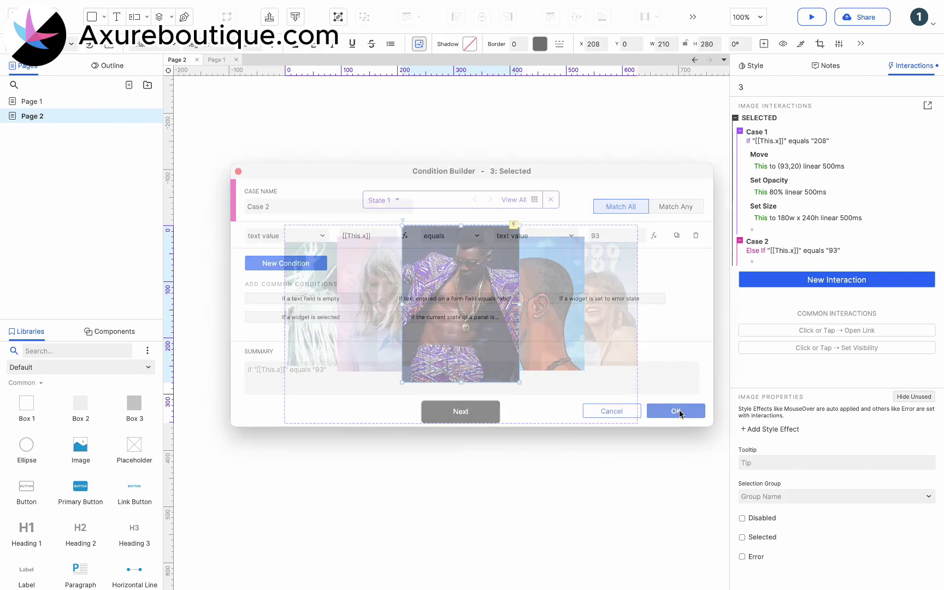
Add a Move action for this widget to Case 2 and check the leftmost image's position
left_click(752, 262)
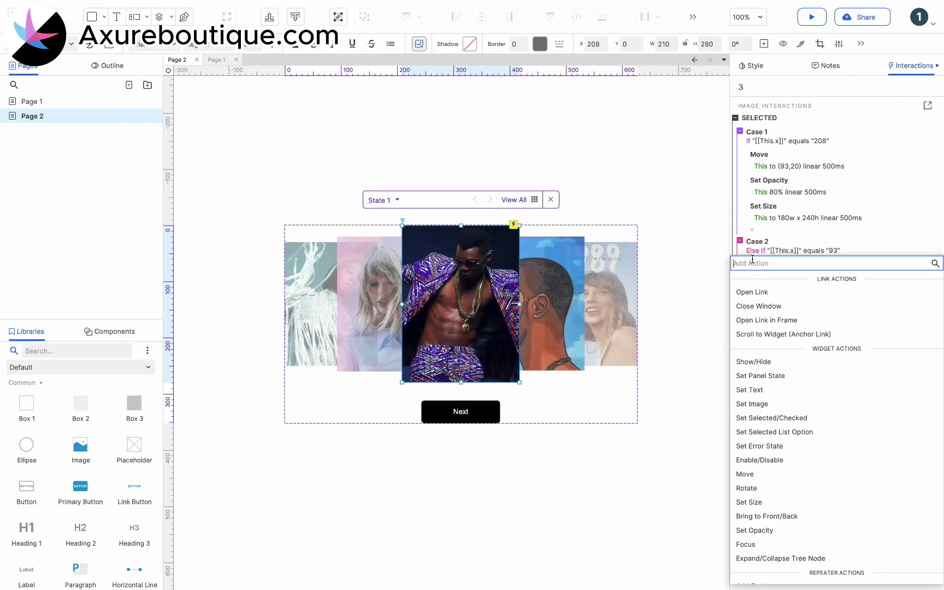
left_click(754, 474)
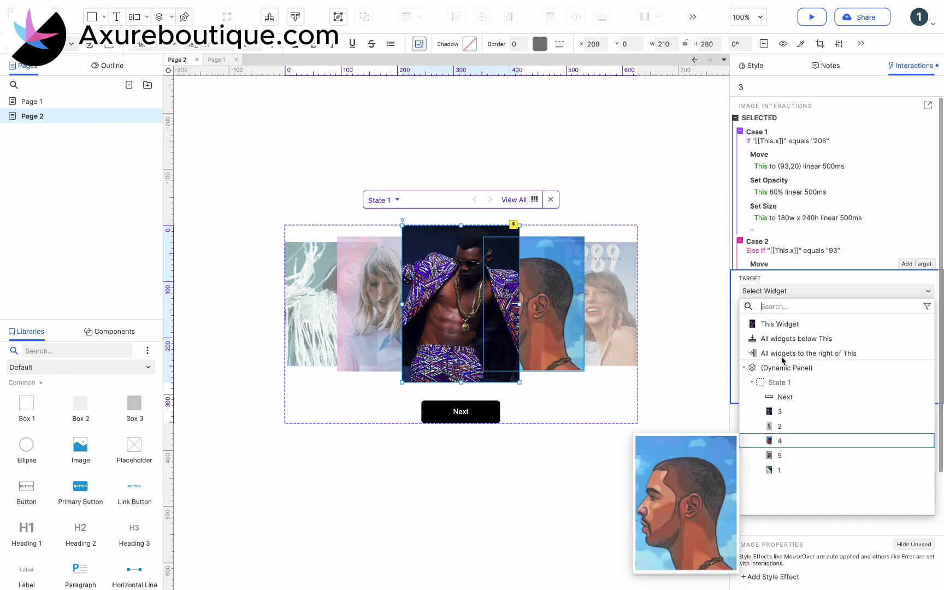
left_click(786, 323)
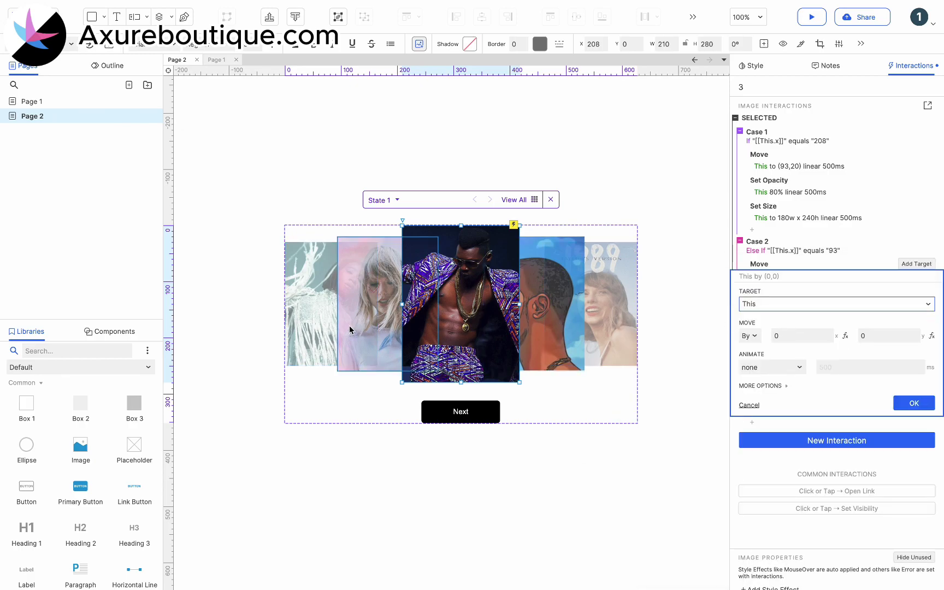
left_click(324, 322)
left_click(353, 319)
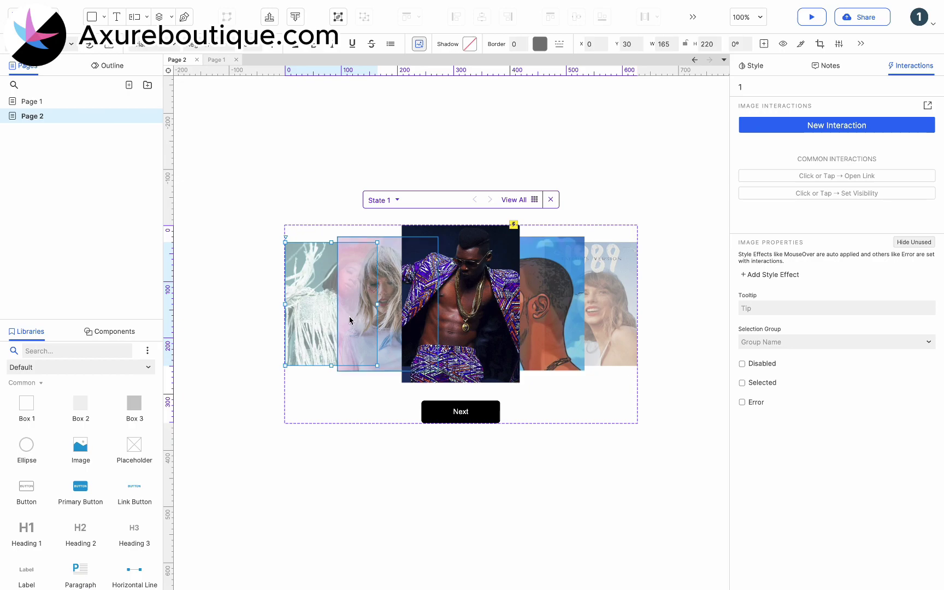
left_click(467, 312)
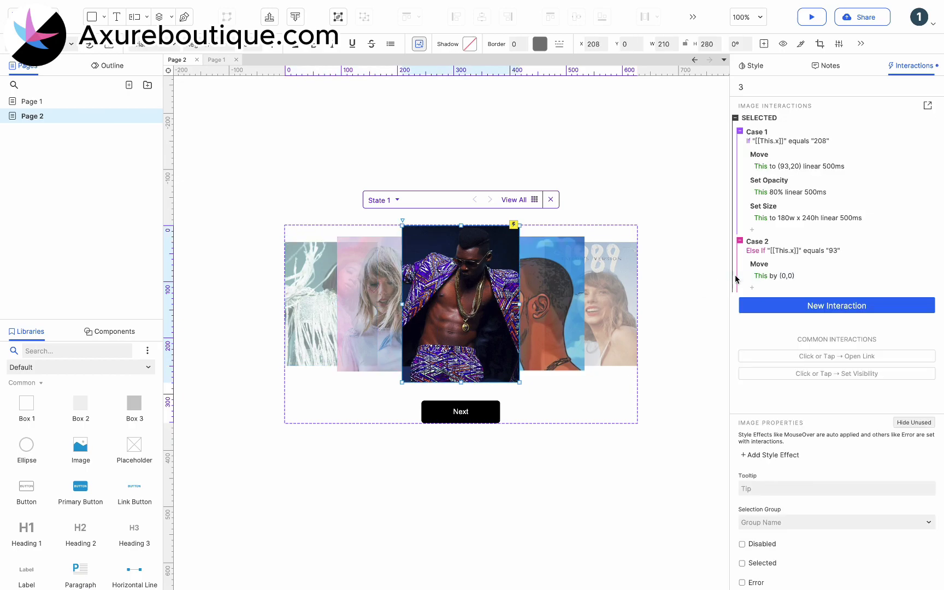
Set the Case 2 move to the absolute position (0,30) with a linear 500 ms animation
left_click(770, 278)
left_click(755, 334)
left_click(751, 350)
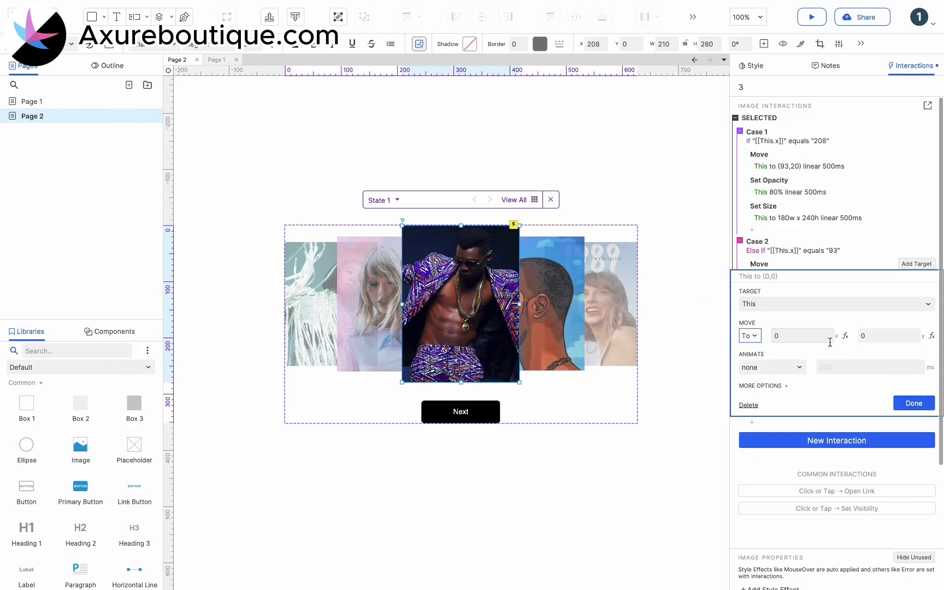
left_click(892, 336)
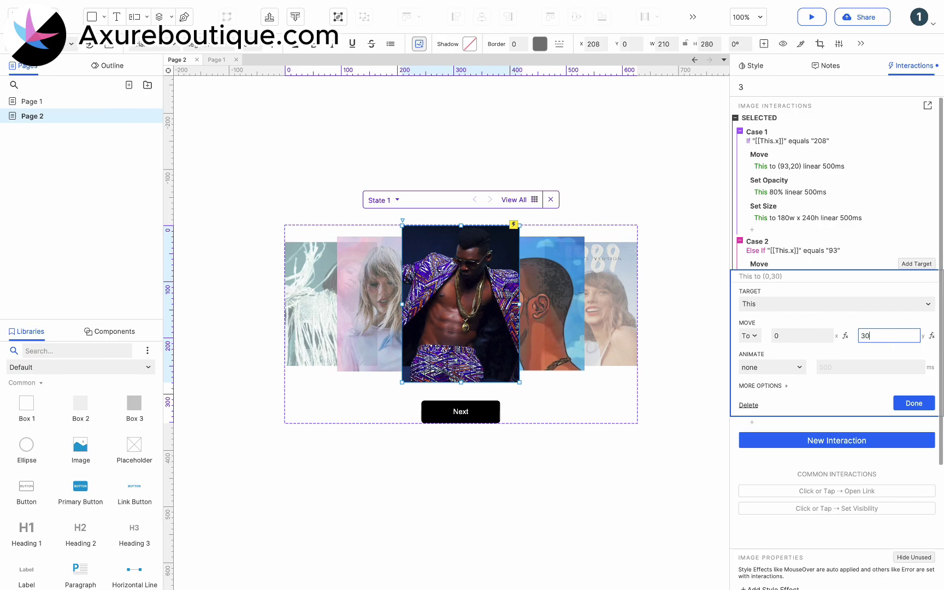
left_click(770, 367)
left_click(760, 408)
left_click(916, 404)
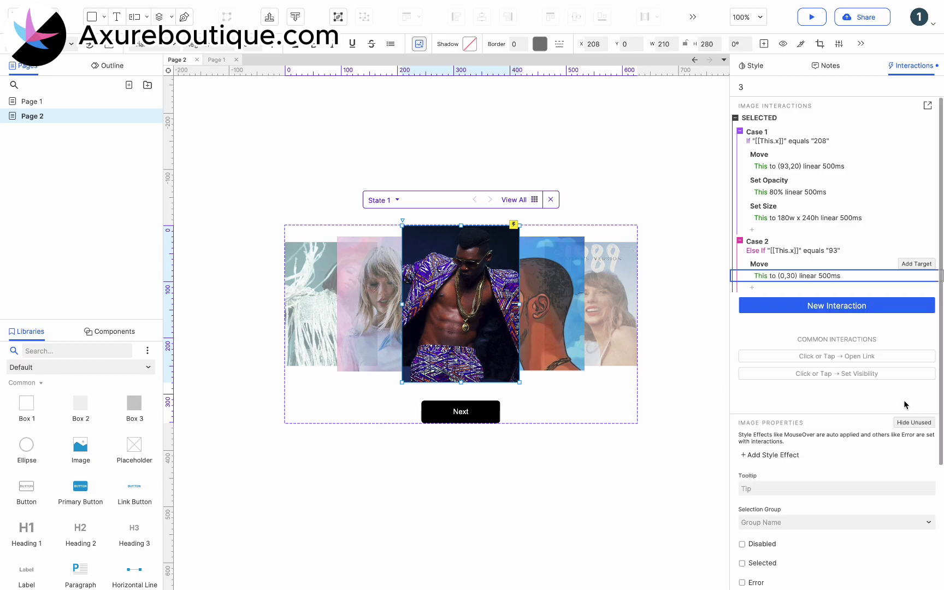
Add a Set Opacity action to Case 2 that fades this widget to 50%
left_click(753, 289)
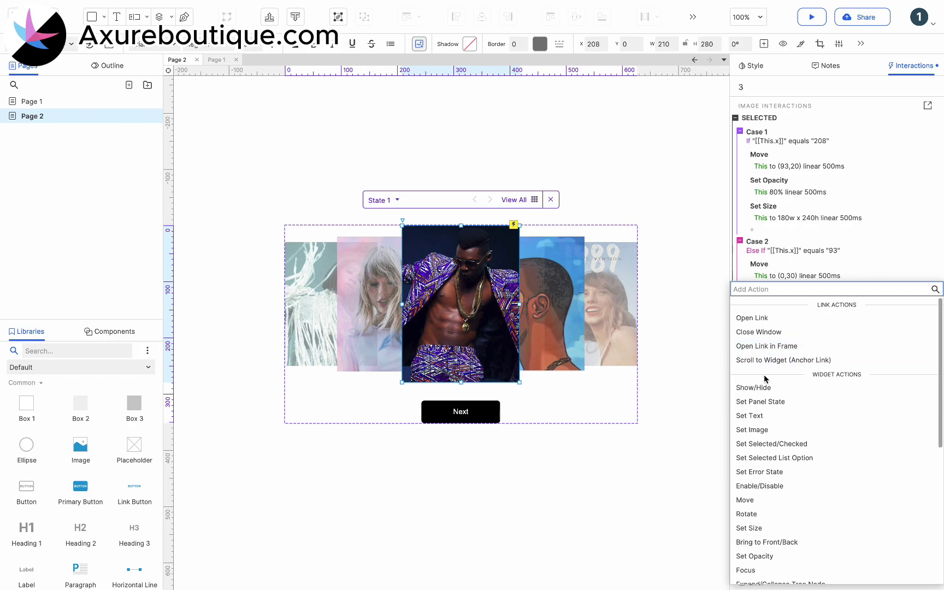
scroll(764, 378, "down", 2)
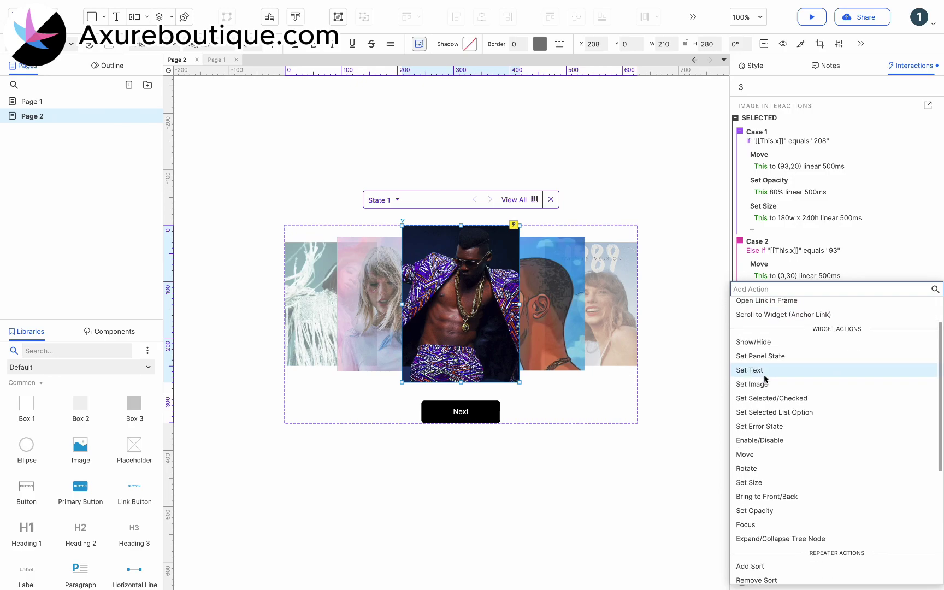
left_click(791, 510)
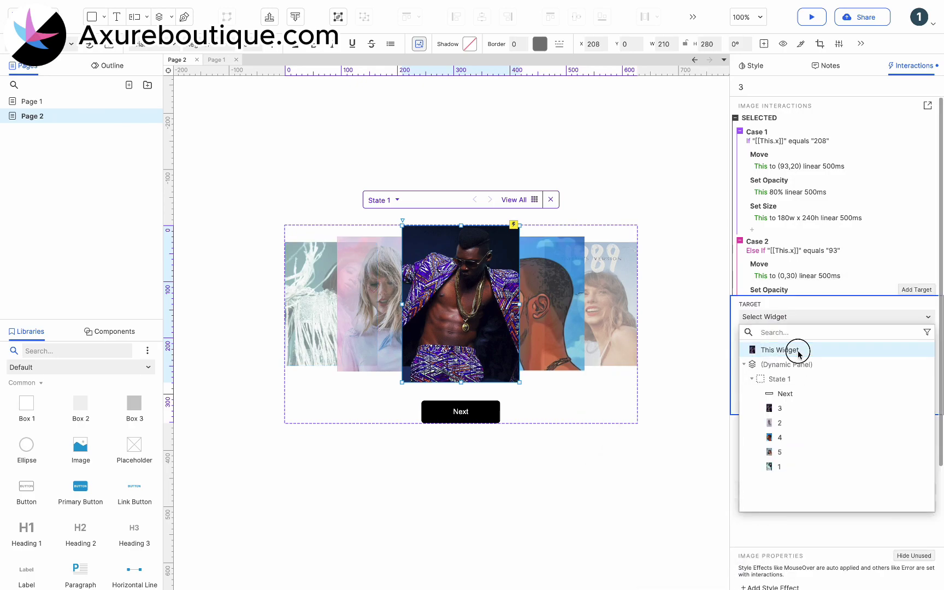
left_click(794, 350)
left_click(799, 361)
type("50")
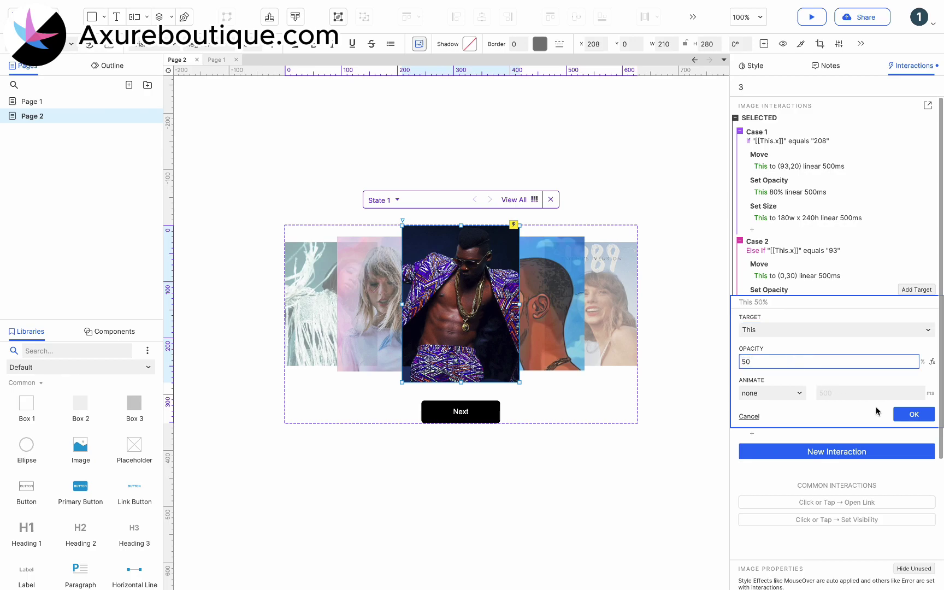
left_click(909, 414)
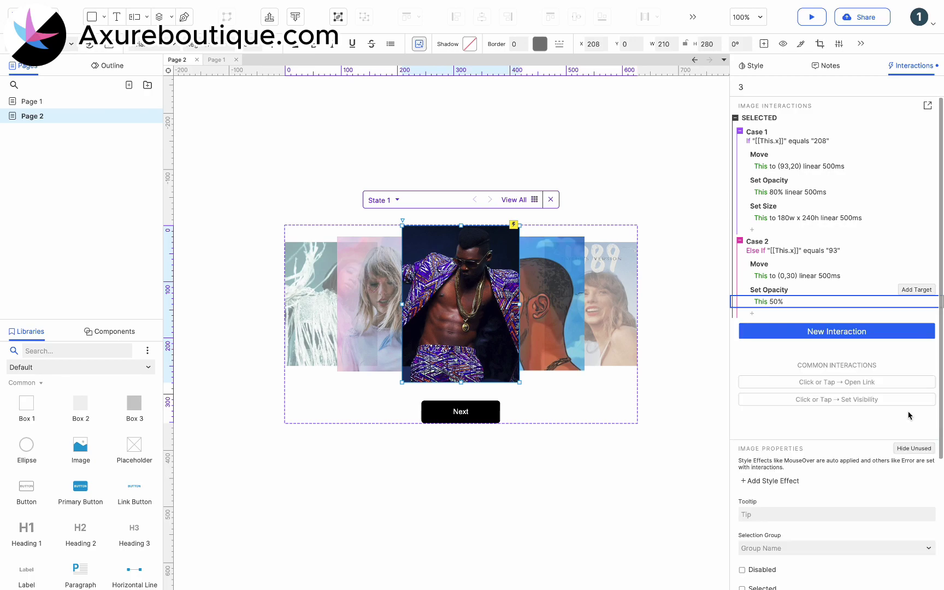
Check the leftmost image's size and add a Case 2 Set Size action resizing this widget to 165 by 220 with a linear 500 ms animation
left_click(295, 342)
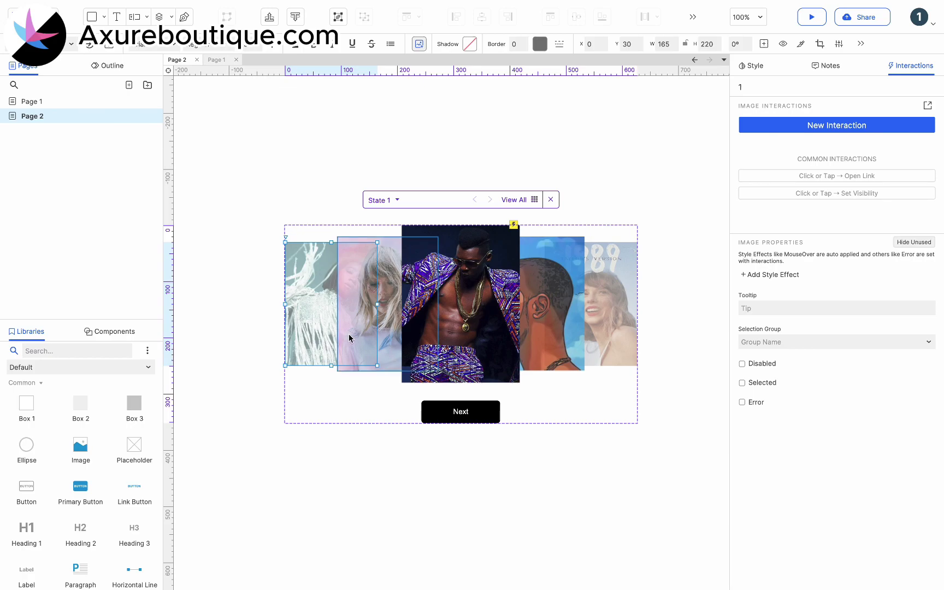
left_click(429, 328)
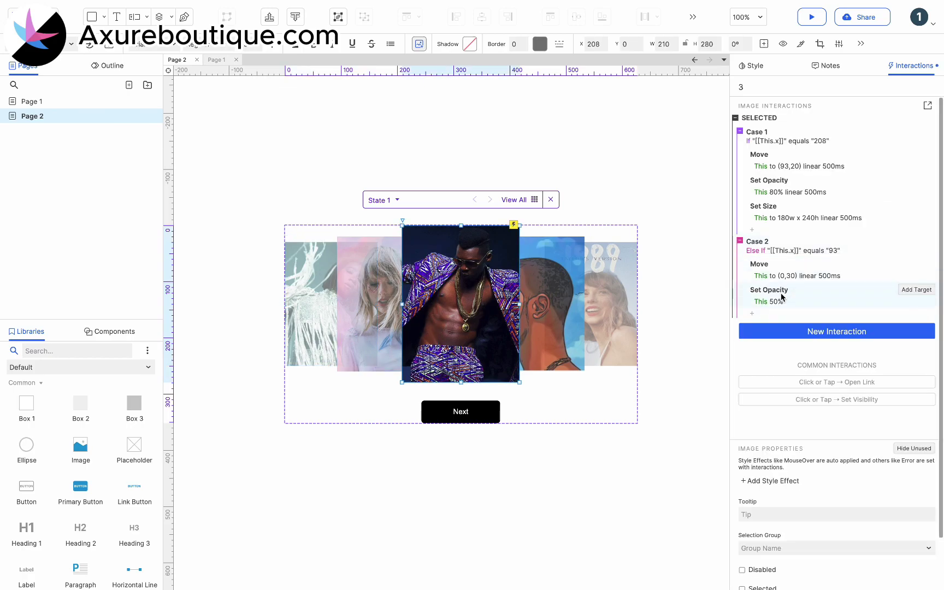
left_click(753, 313)
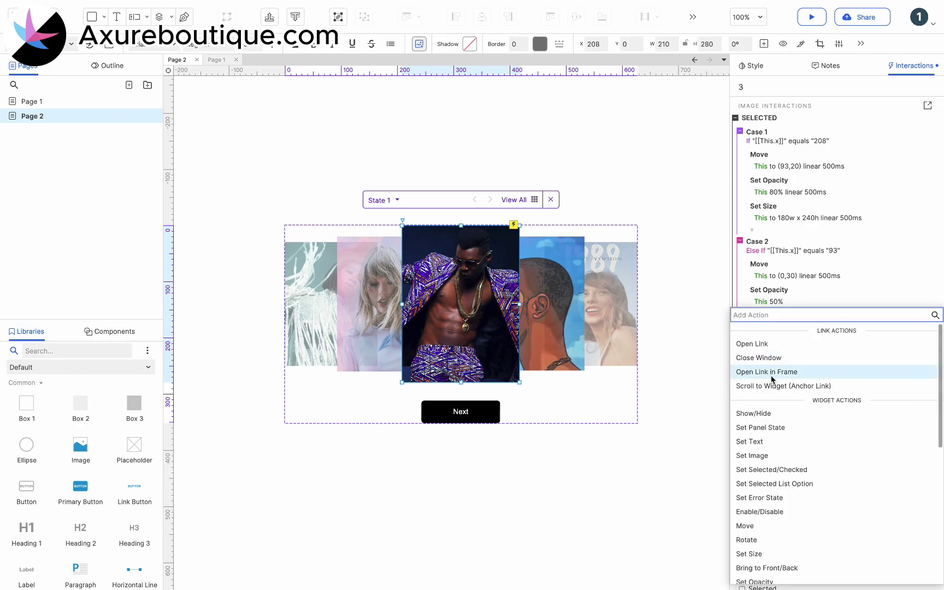
left_click(760, 553)
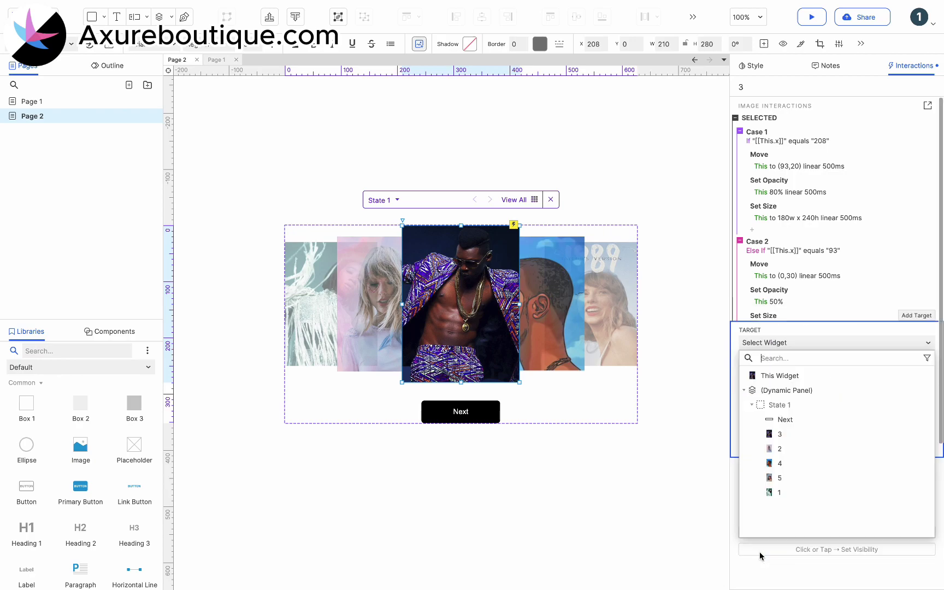
left_click(780, 376)
double_click(772, 387)
type("165")
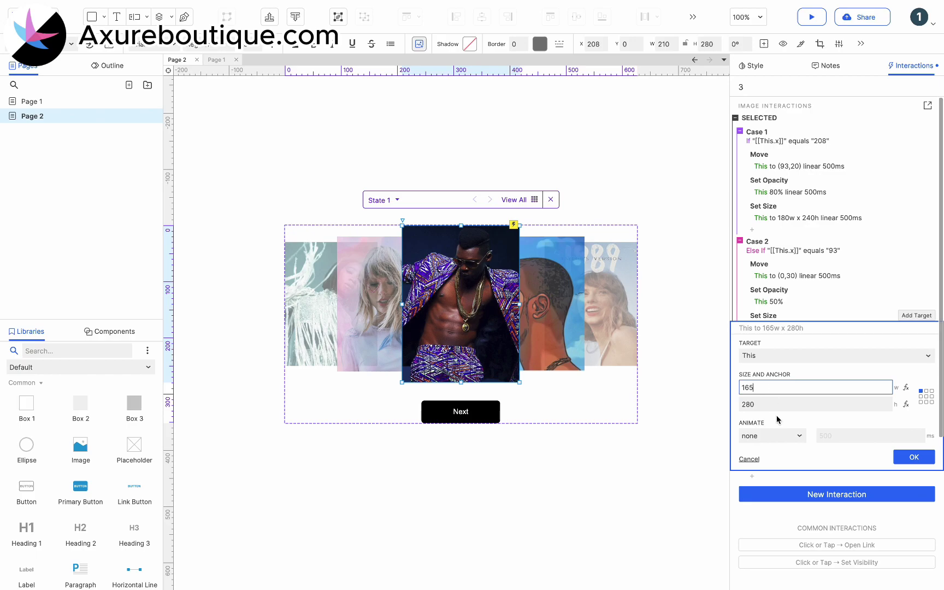
double_click(774, 405)
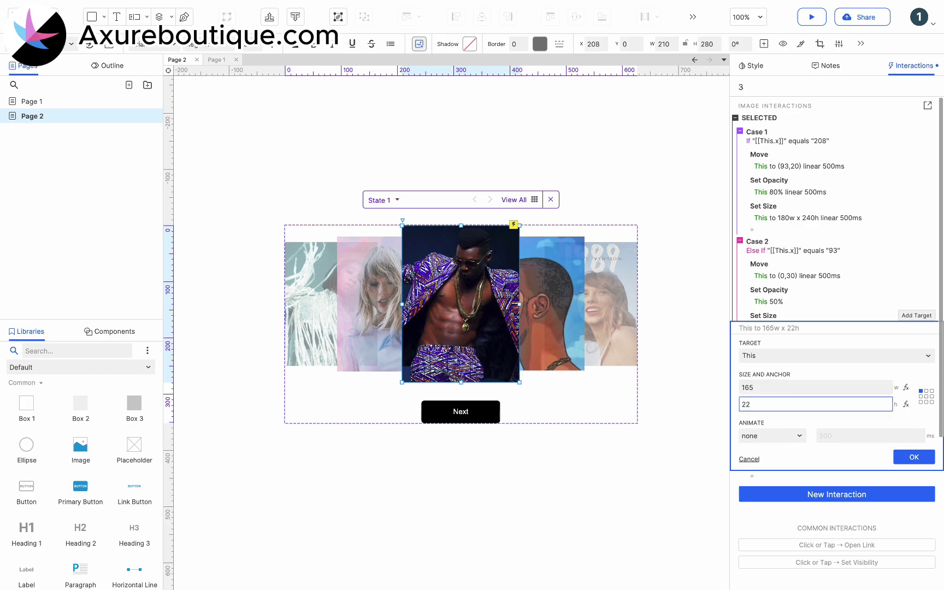
type("220")
left_click(772, 435)
left_click(759, 477)
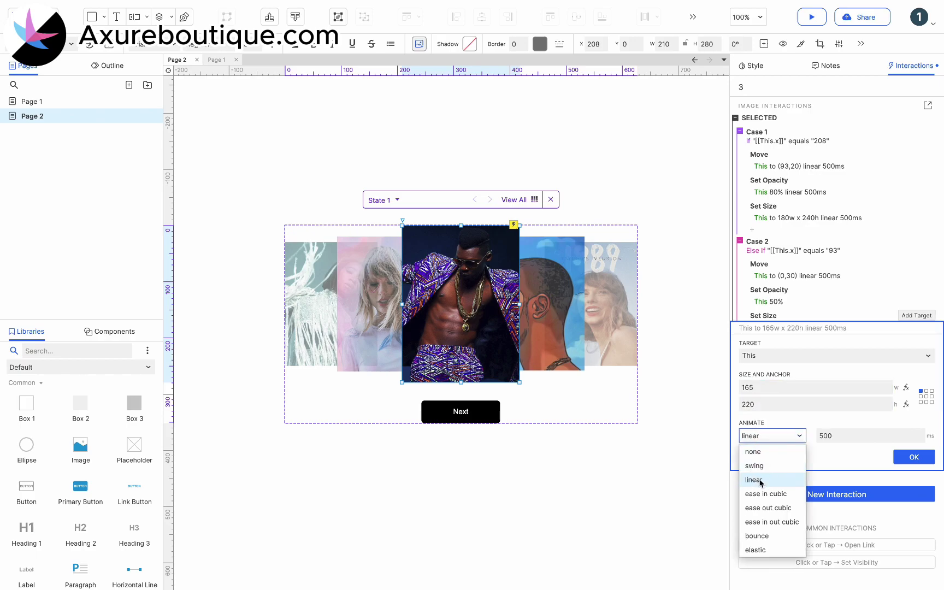
left_click(907, 462)
Give the Case 2 opacity change a linear 500 ms animation
left_click(778, 306)
left_click(769, 393)
left_click(754, 438)
left_click(906, 415)
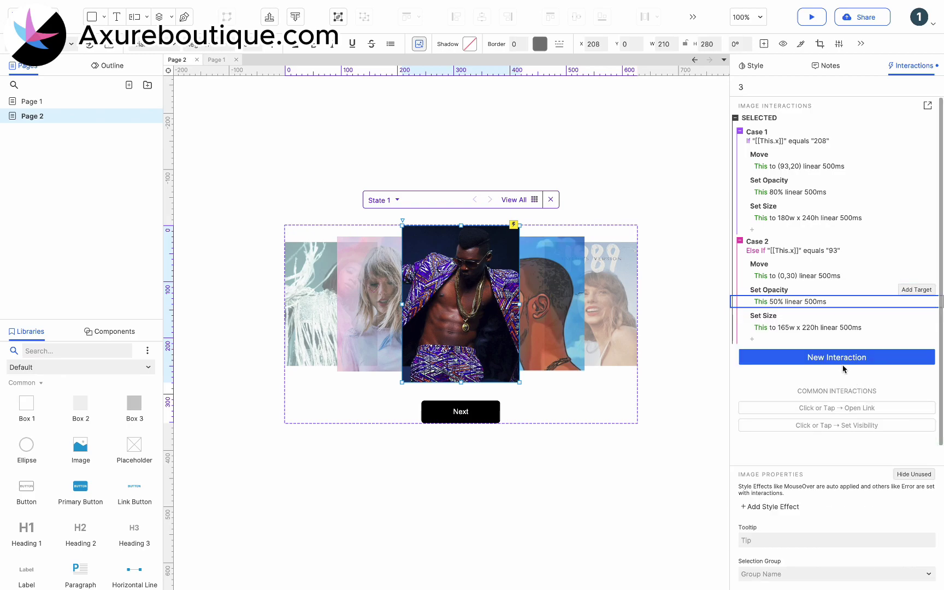
Duplicate Case 2 and change the copy's condition so that [[This.x]] equals 0
left_click(827, 241)
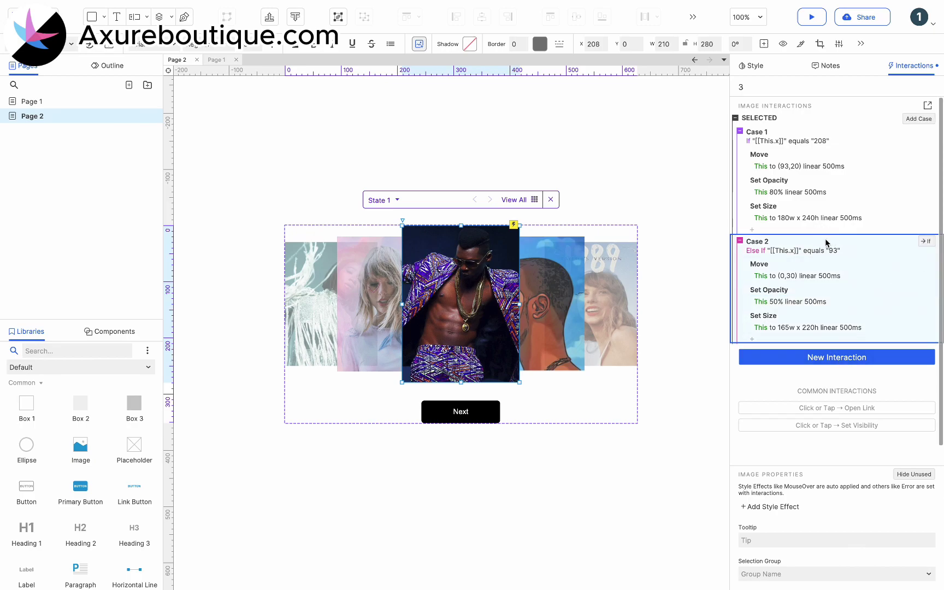
key("ctrl+d")
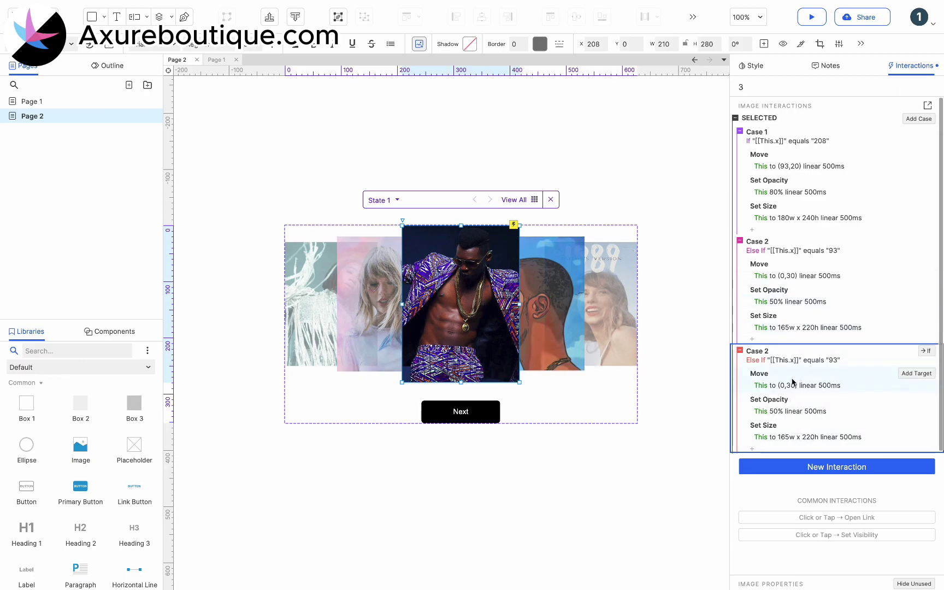
left_click(814, 359)
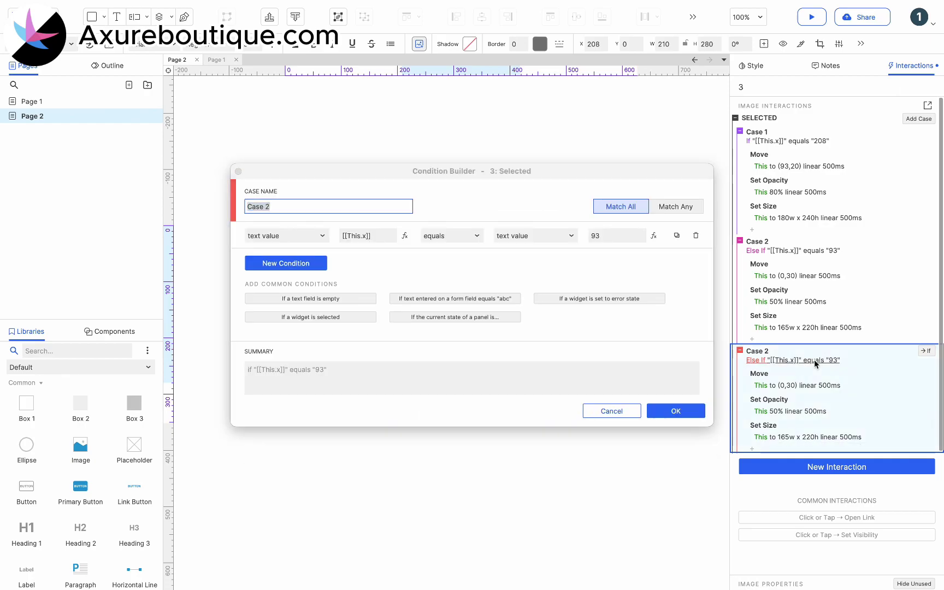
left_click(615, 235)
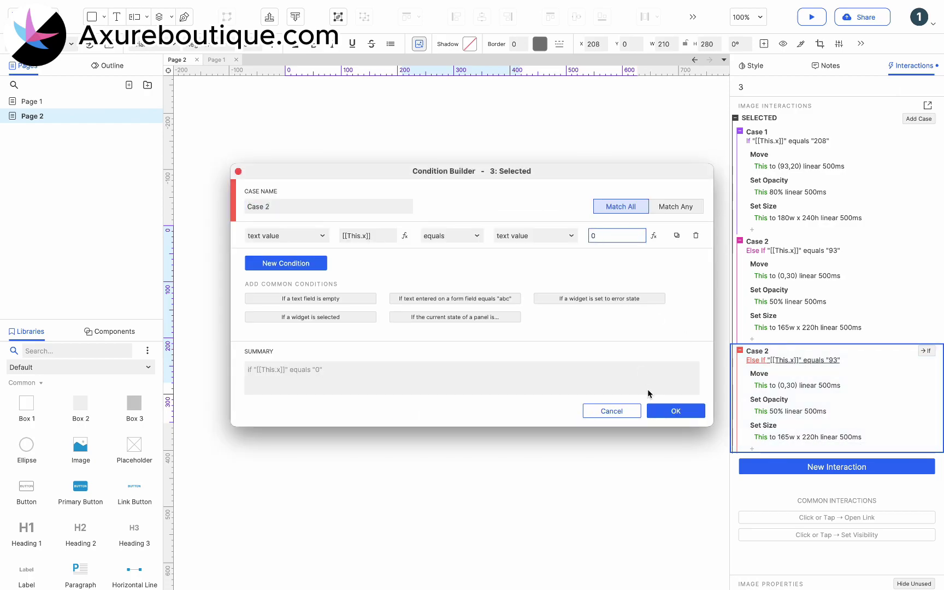
type("0")
left_click(672, 411)
Set the move in the case for x equal to 0 to the position (462,30)
left_click(775, 385)
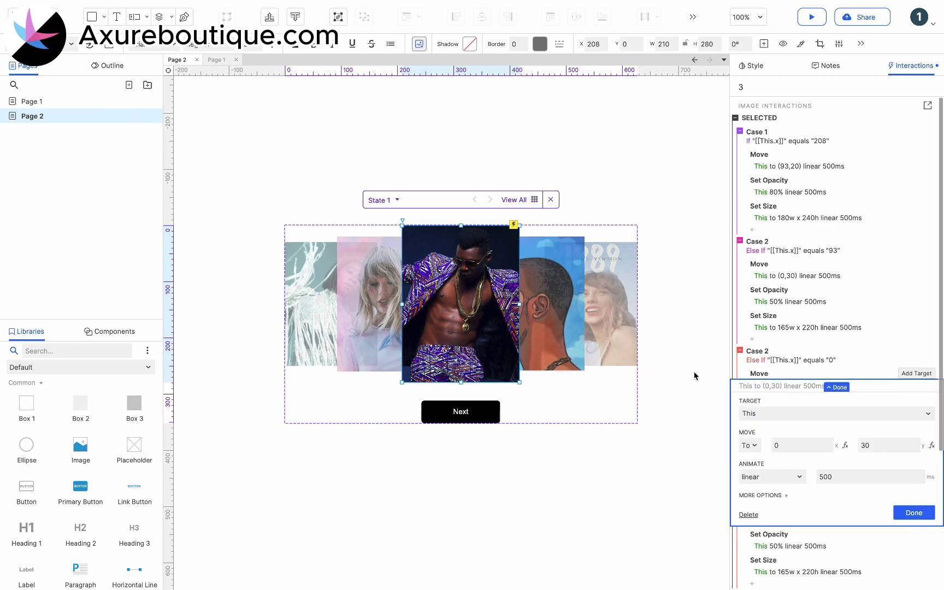
left_click(722, 382)
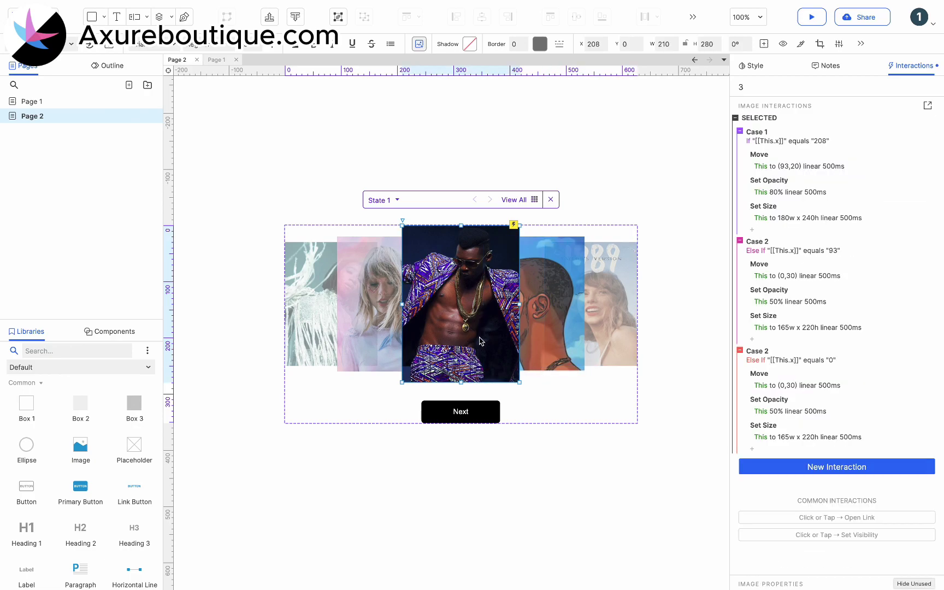
left_click(804, 386)
left_click(786, 443)
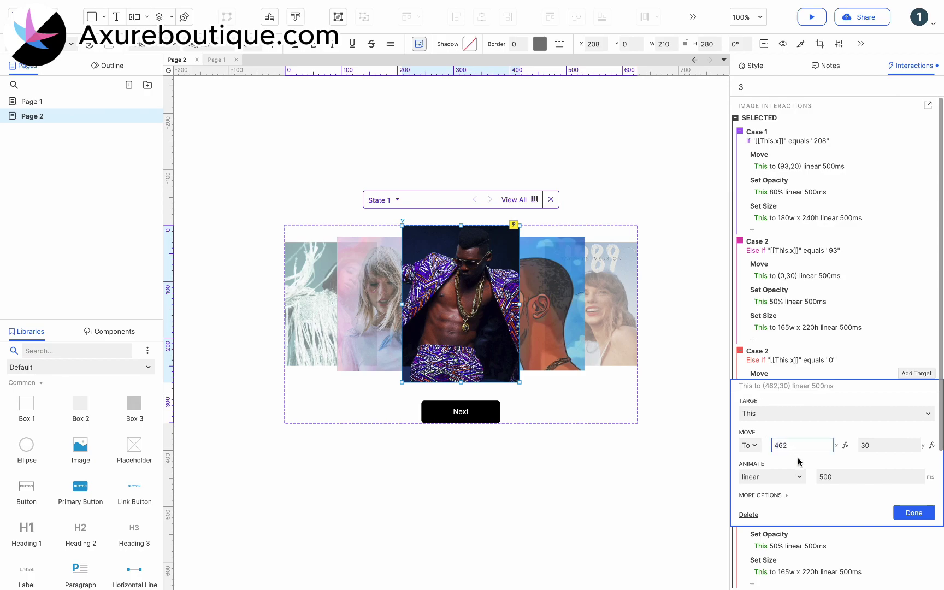
left_click(913, 513)
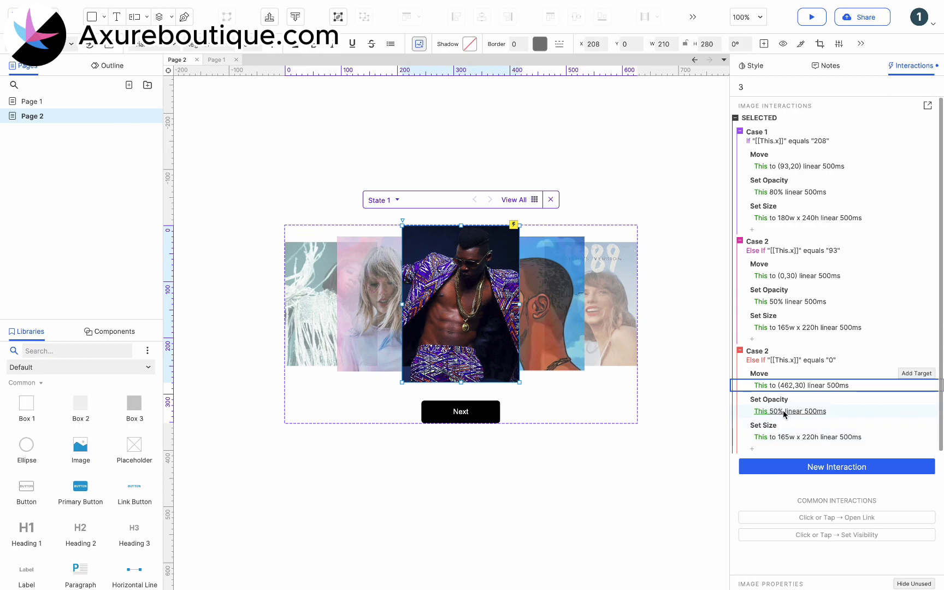
Duplicate the case for x equal to 0 and change the copy's condition so that [[This.x]] equals 462
left_click(785, 357)
key("super+c")
key("super+v")
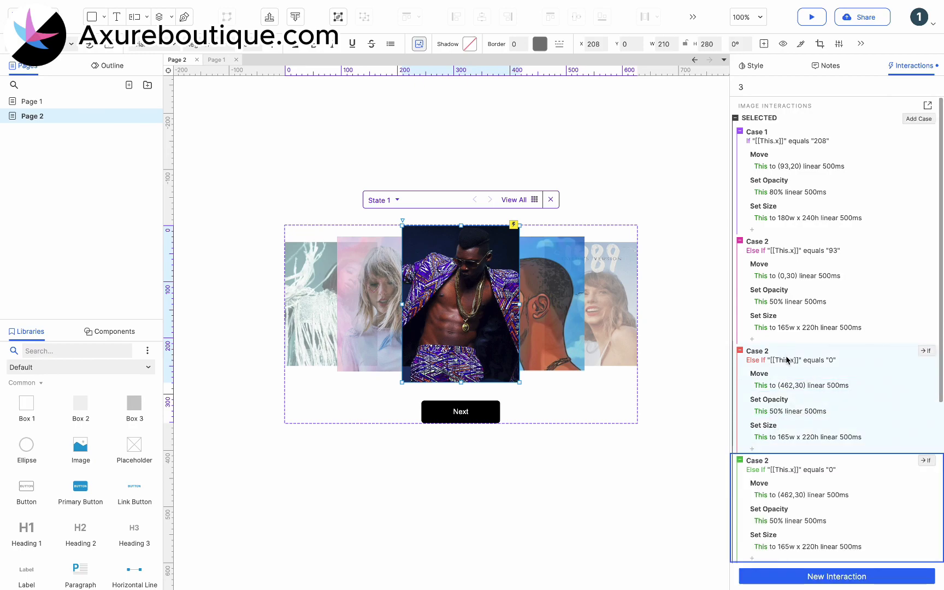
left_click(549, 292)
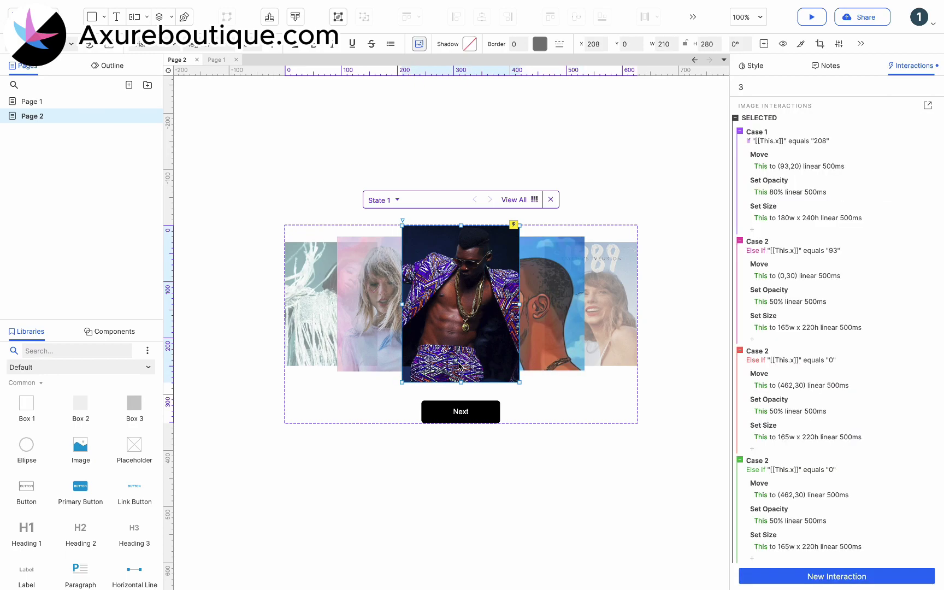
left_click(611, 339)
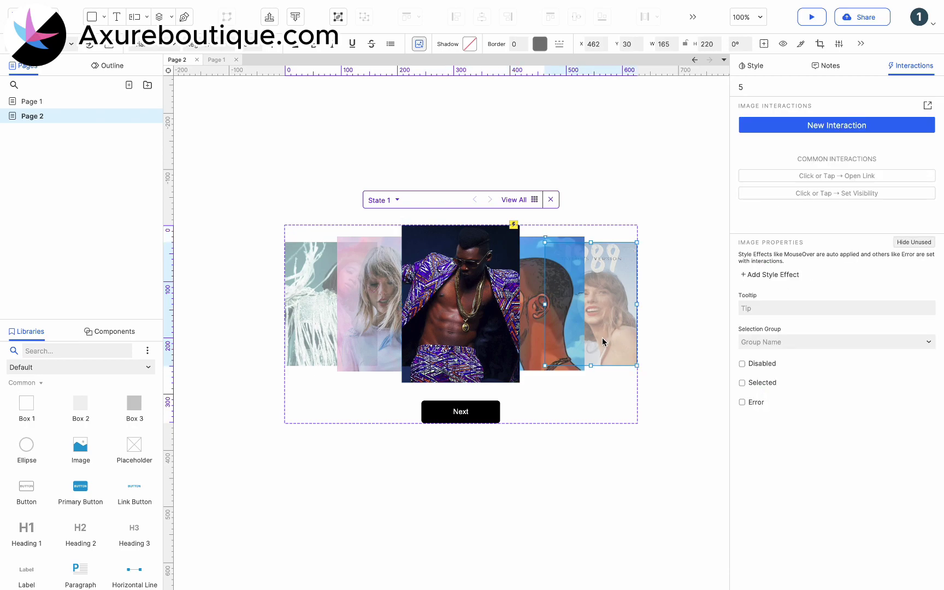
left_click(480, 306)
left_click(819, 469)
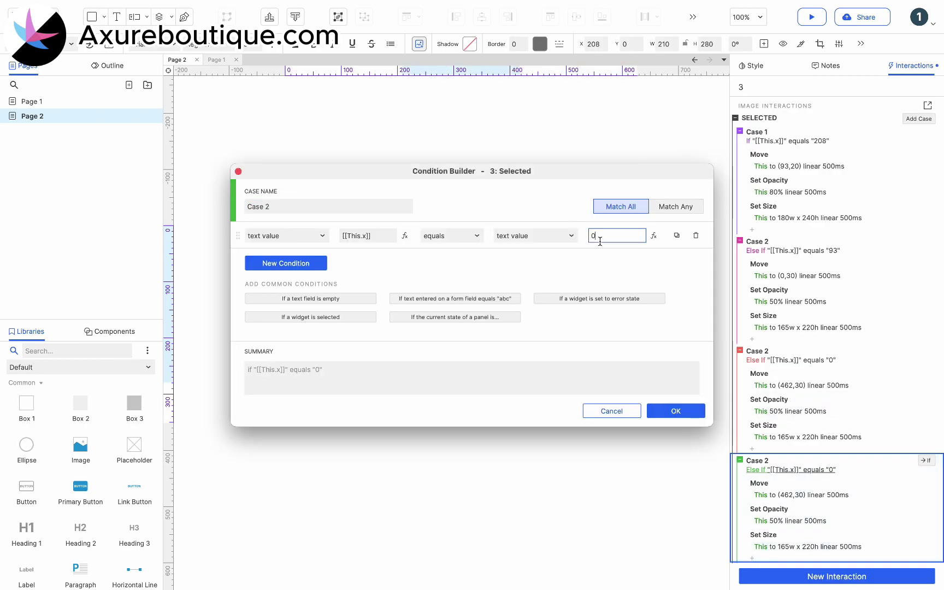
left_click(675, 410)
Set the move in the case for x equal to 462 to image 4's position (353,20)
left_click(554, 335)
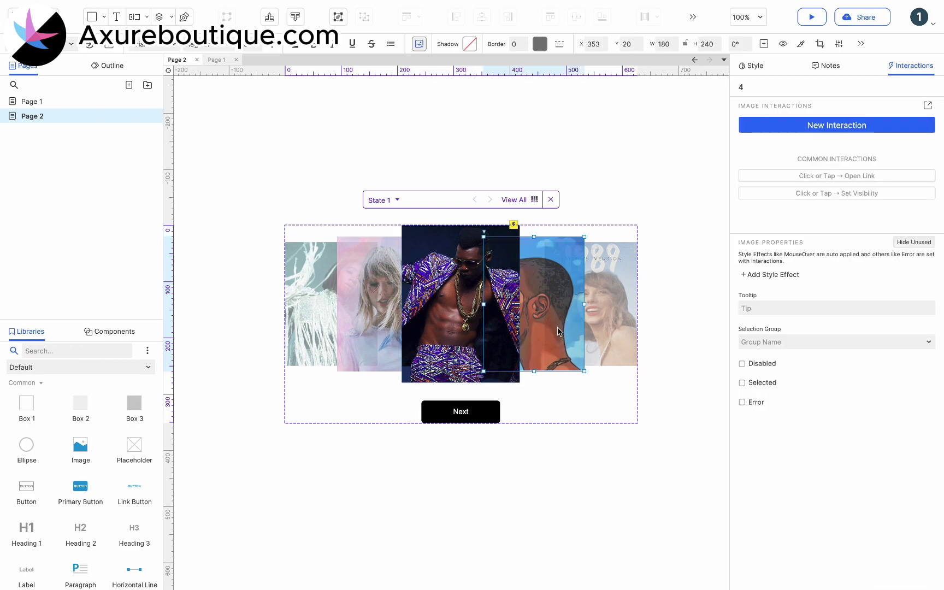
left_click(470, 346)
left_click(792, 495)
left_click(794, 508)
type("353")
left_click(879, 509)
type("20")
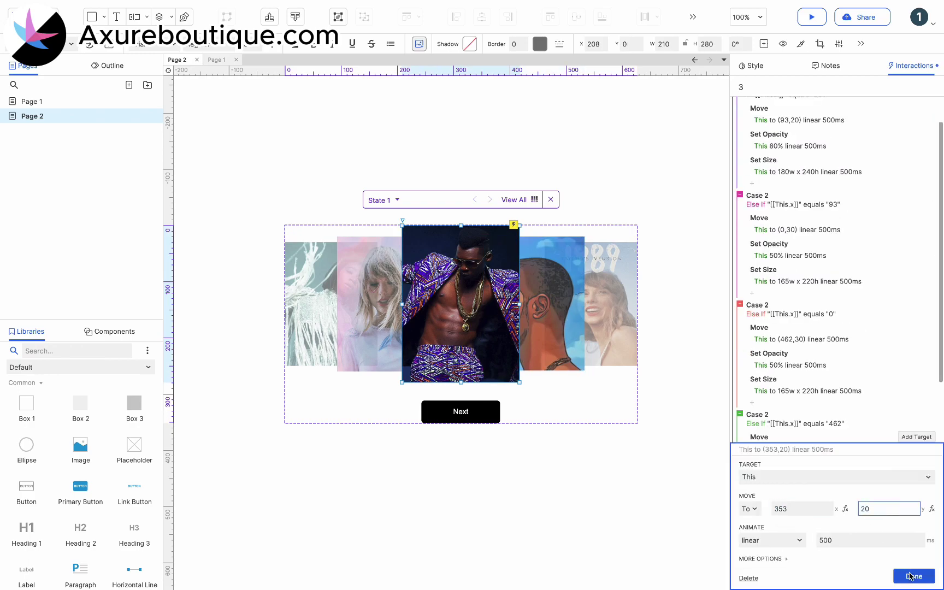
left_click(911, 576)
Set the opacity in the case for x equal to 462 to 80%
left_click(803, 475)
left_click(779, 520)
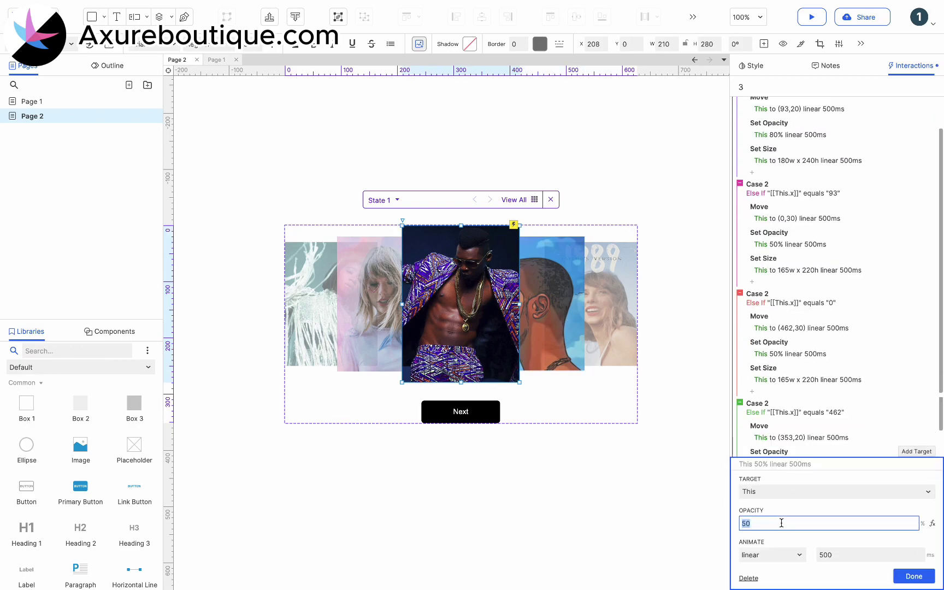
type("80")
left_click(904, 573)
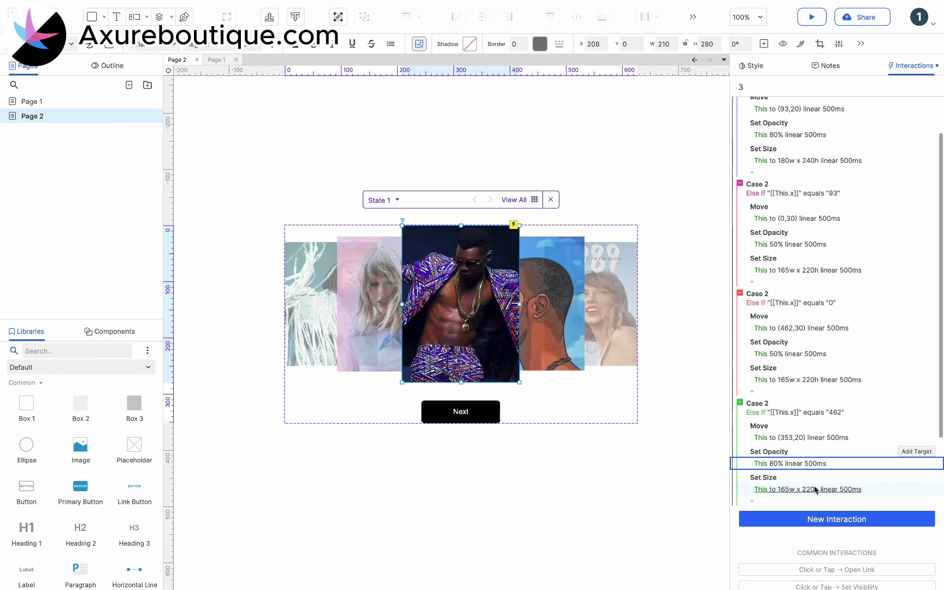
Set the size in the case for x equal to 462 to 180 wide by 240 high
left_click(791, 498)
left_click(769, 498)
type("180")
key("Tab")
type("240")
left_click(914, 566)
Duplicate the case for x equal to 462 and change the copy's condition so that [[This.x]] equals 353
left_click(760, 349)
key("super+c")
key("super+v")
left_click(557, 329)
left_click(464, 273)
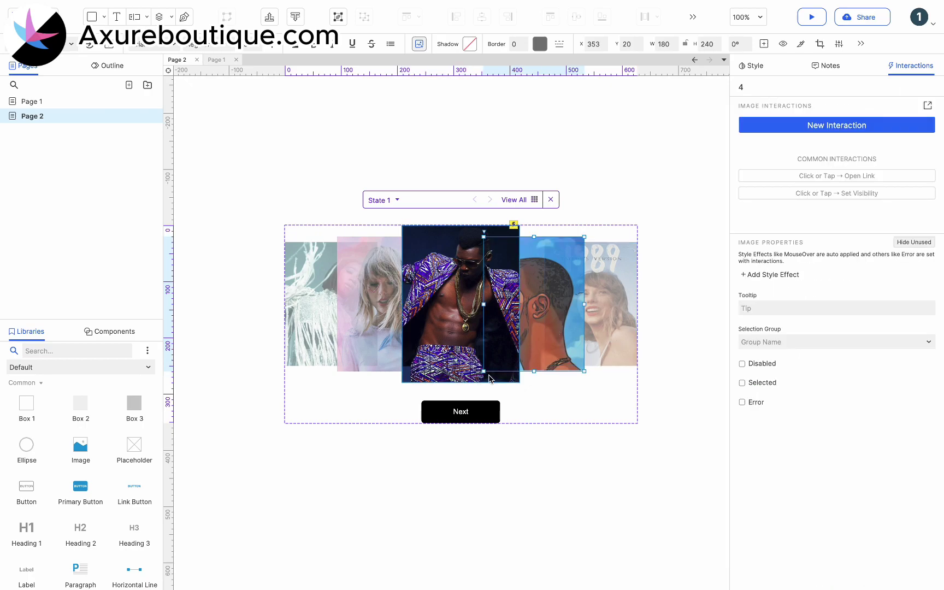
key("super+v")
left_click(926, 402)
double_click(595, 238)
type("353")
left_click(676, 411)
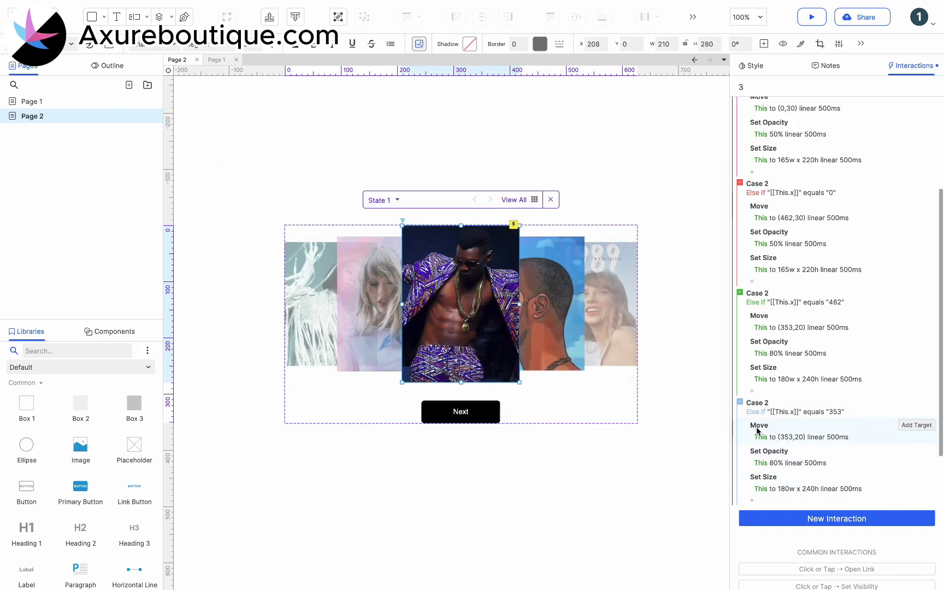
Set the move in the case for x equal to 353 to the position (208,0)
left_click(800, 437)
double_click(784, 496)
type("208")
double_click(872, 496)
type("0")
key("Return")
Set the opacity in the case for x equal to 353 to 100%
left_click(808, 464)
double_click(772, 523)
type("10")
left_click(896, 574)
Set the size in the case for x equal to 353 to 210 wide by 280 high
left_click(813, 507)
double_click(776, 497)
type("210")
key("Tab")
type("280")
left_click(898, 568)
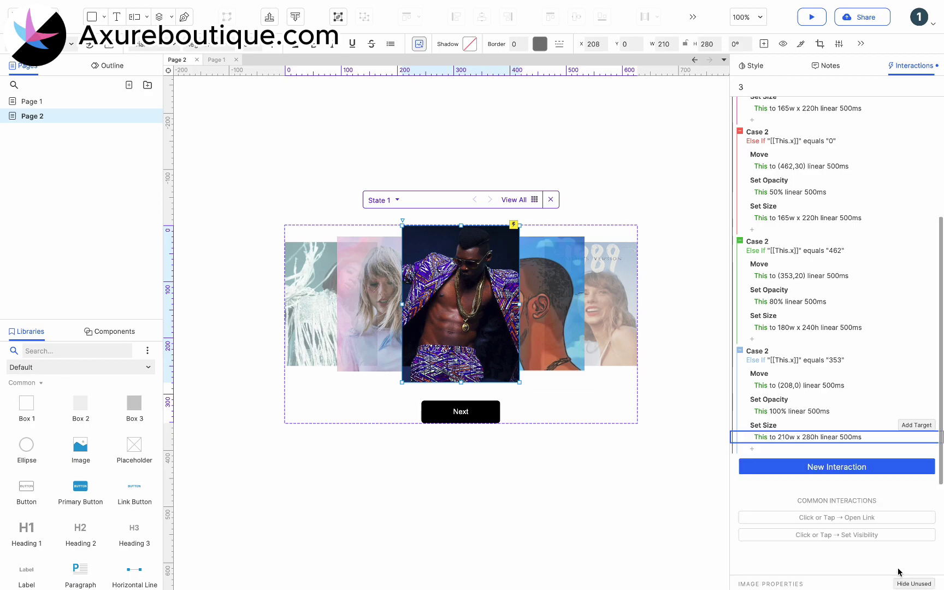
Add an action to the case for x equal to 353 that brings this widget to the front
scroll(861, 411, "up", 5)
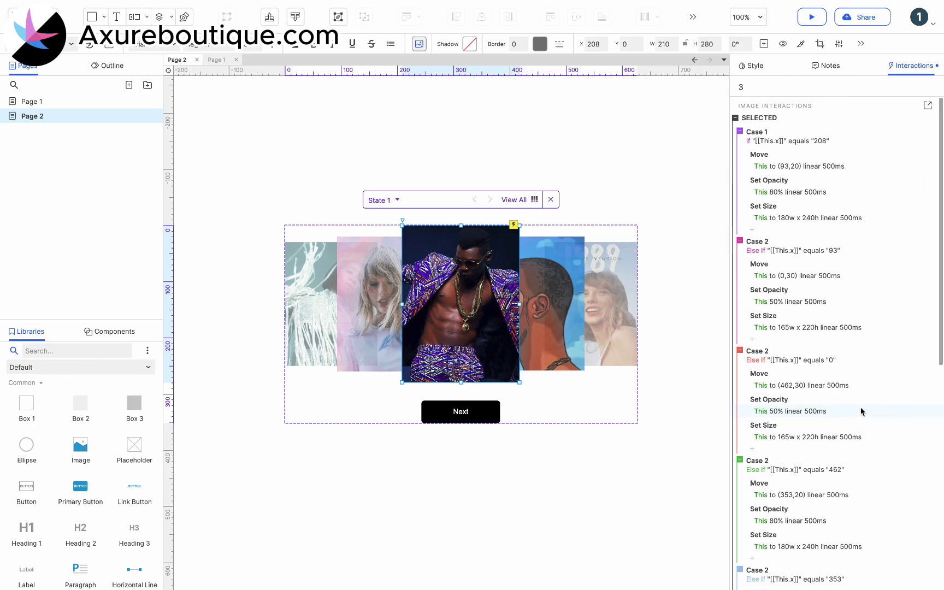
scroll(861, 411, "down", 3)
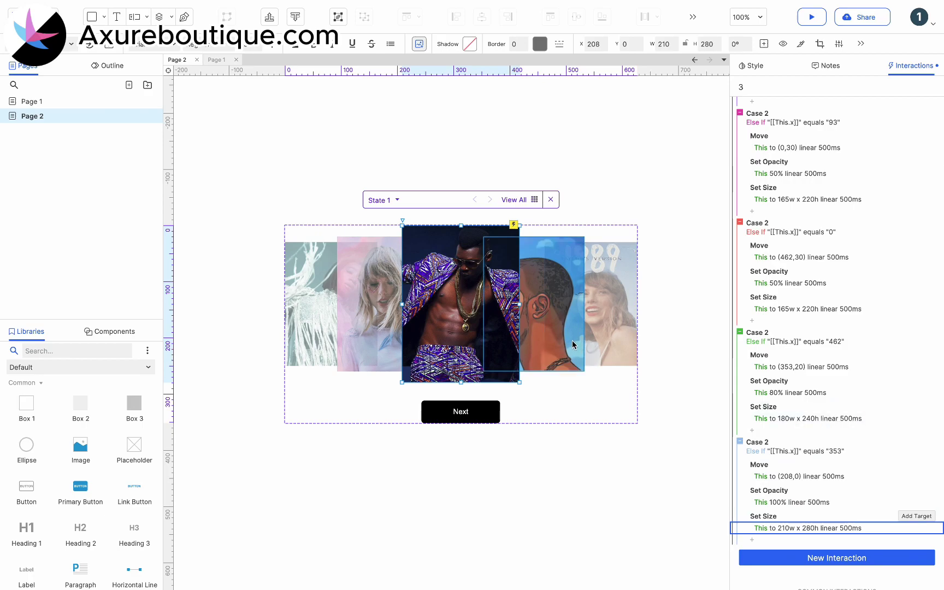
left_click(760, 540)
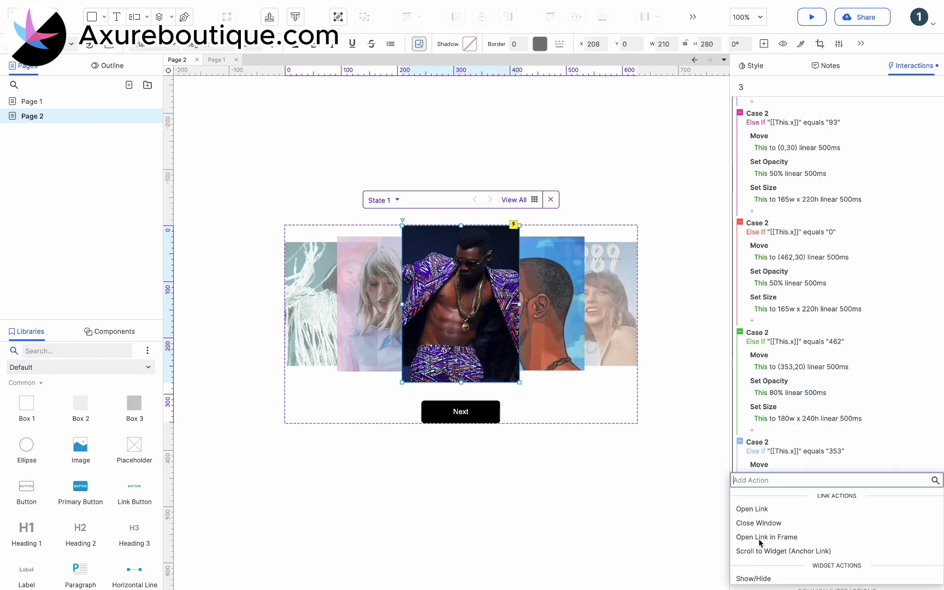
scroll(798, 501, "down", 5)
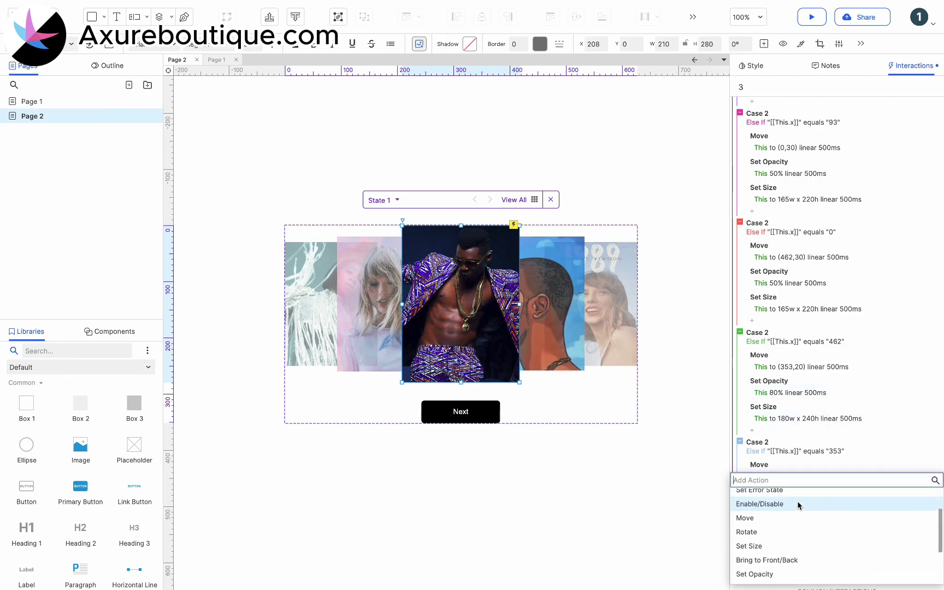
left_click(778, 546)
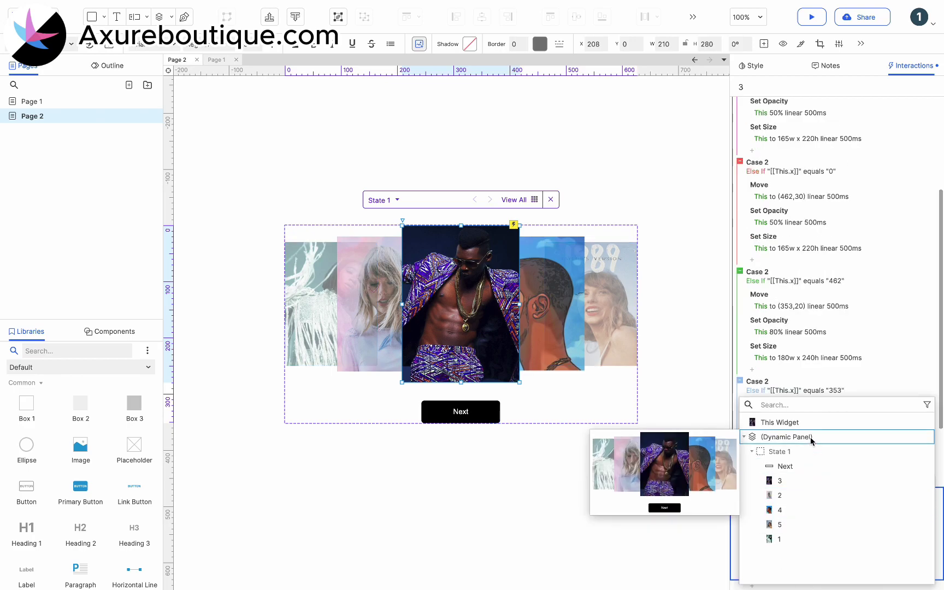
left_click(810, 424)
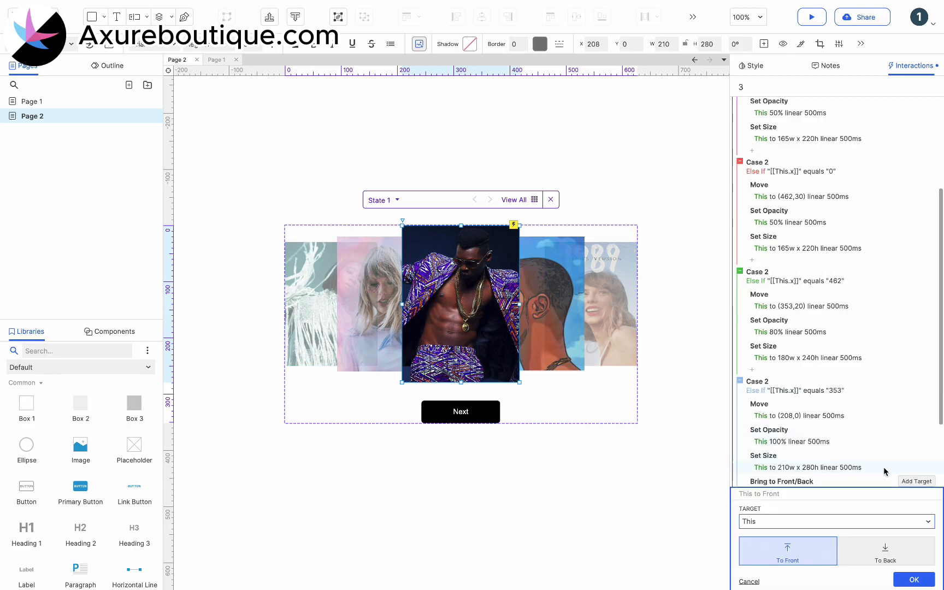
left_click(911, 581)
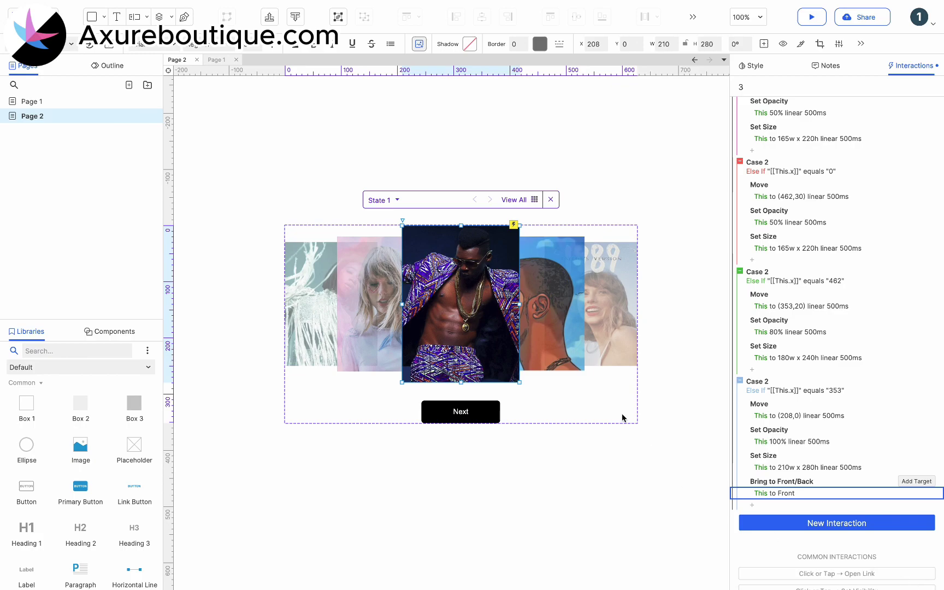
Add an action to image 3's case for x equal to 93 that sends this widget to the back
left_click(397, 354)
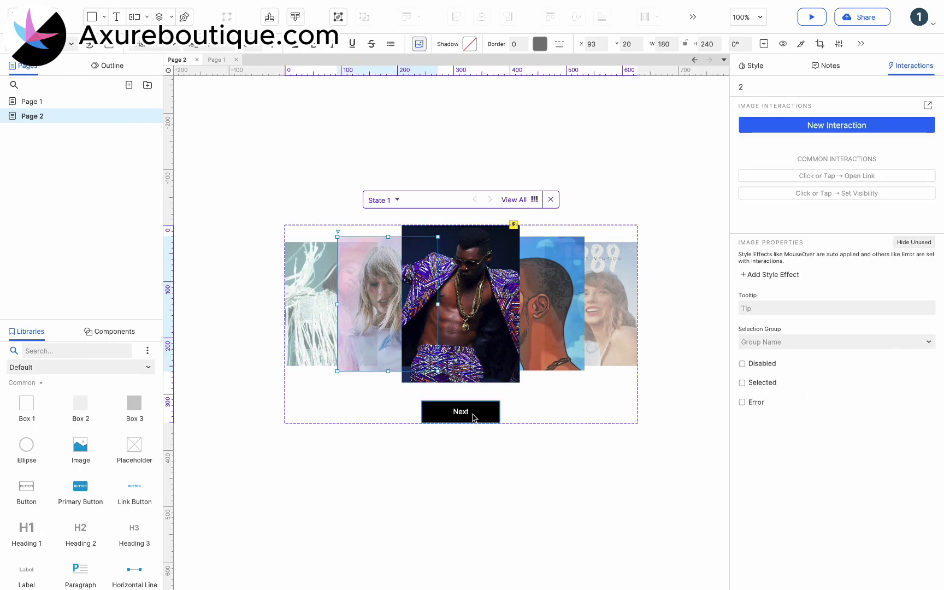
left_click(487, 339)
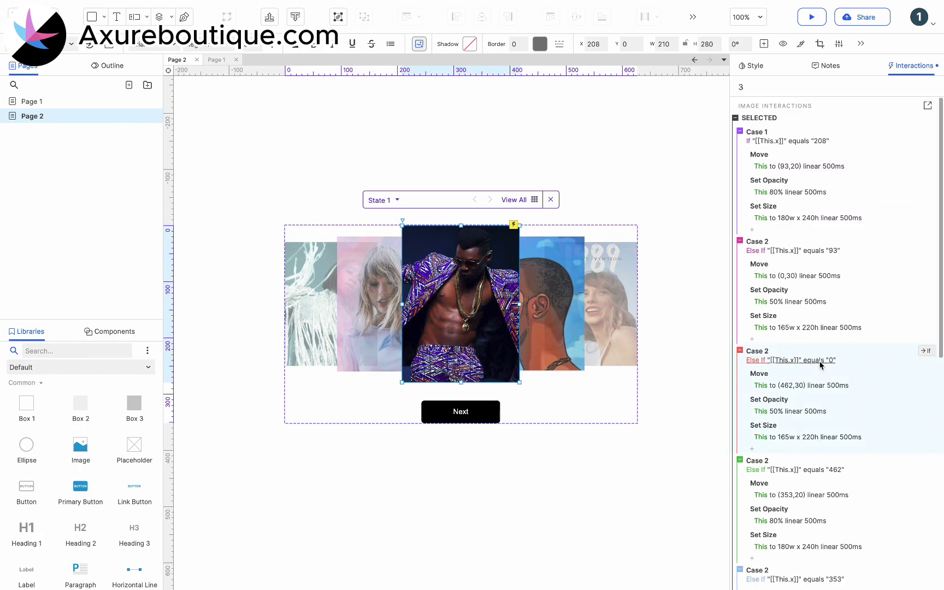
left_click(753, 339)
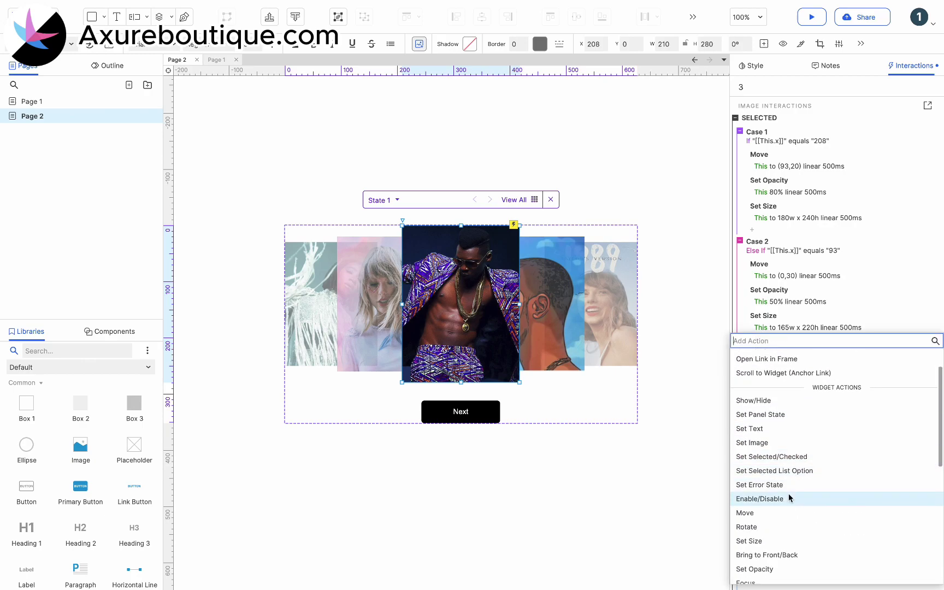
left_click(786, 554)
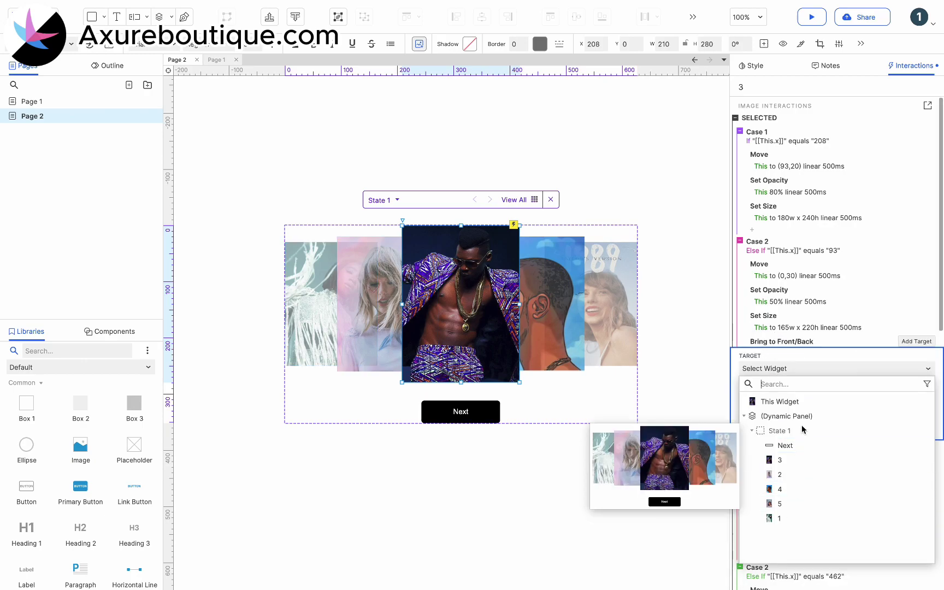
left_click(787, 401)
left_click(885, 410)
left_click(913, 439)
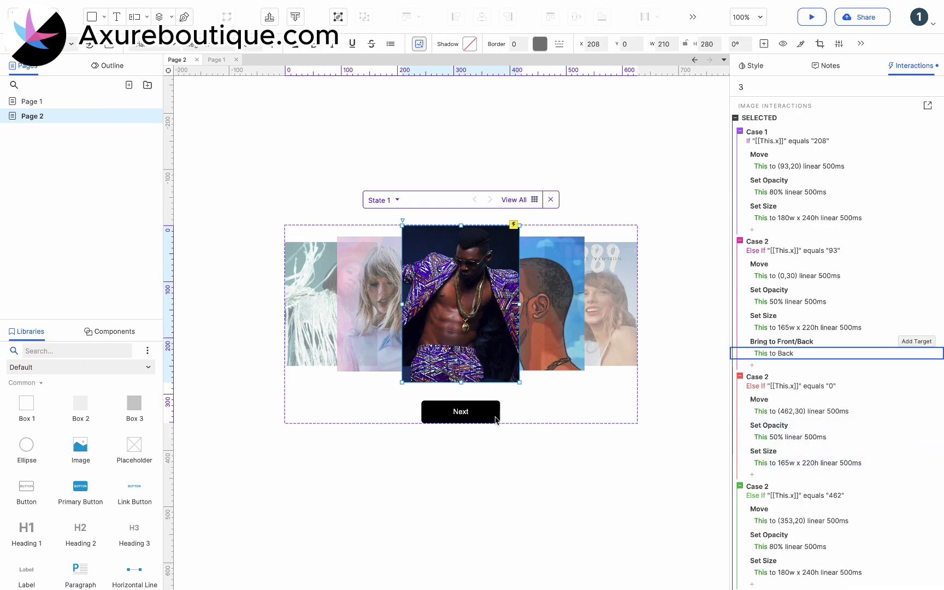
Give the Next button a Click or Tap interaction that fires the Selected event on image 1
left_click(477, 408)
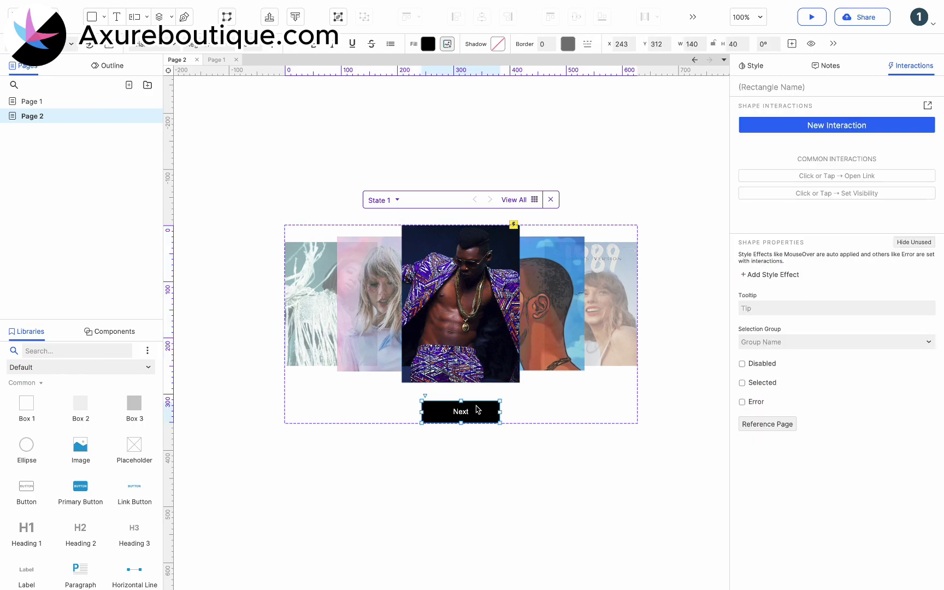
left_click(787, 127)
left_click(770, 152)
scroll(761, 575, "down", 3)
left_click(760, 577)
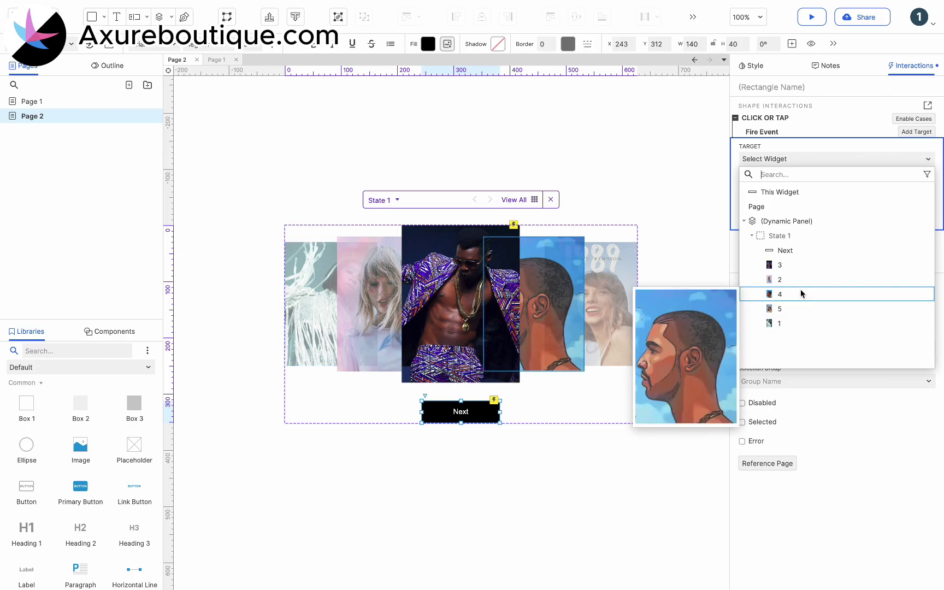
left_click(792, 323)
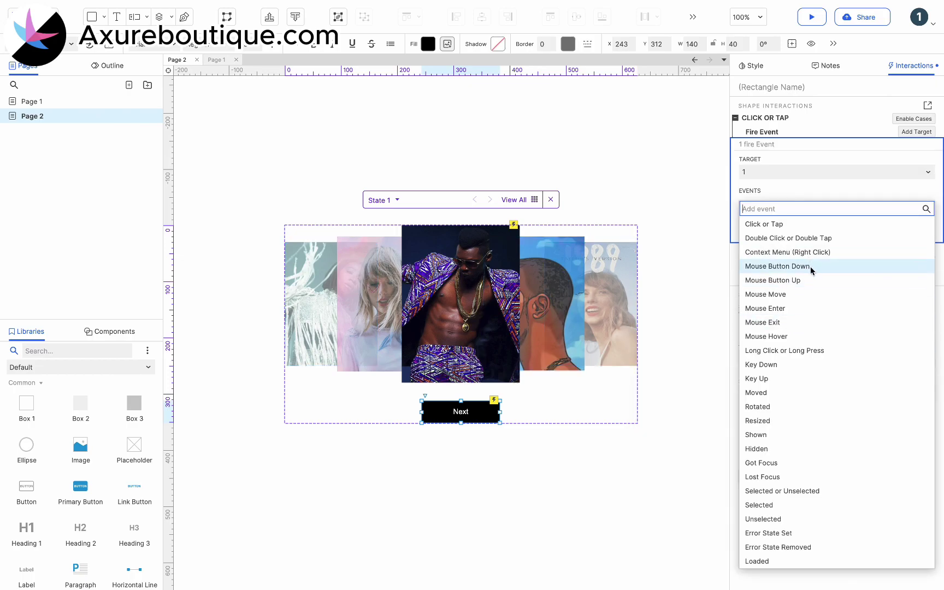
left_click(789, 506)
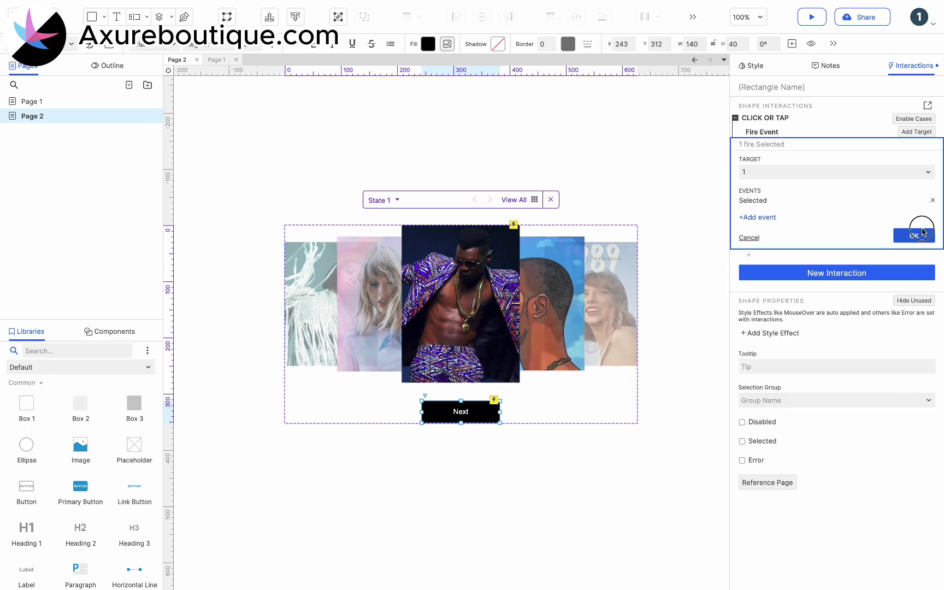
left_click(922, 232)
Duplicate the Next button's Fire Event action and retarget the copy to image 2
left_click(785, 123)
left_click(779, 129)
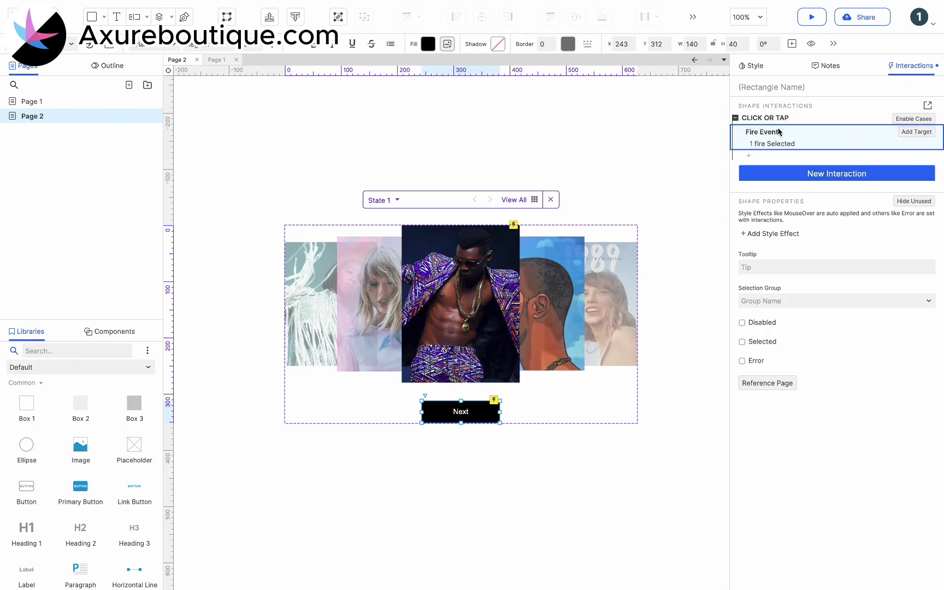
key("super+c")
key("super+v")
left_click(771, 172)
left_click(755, 193)
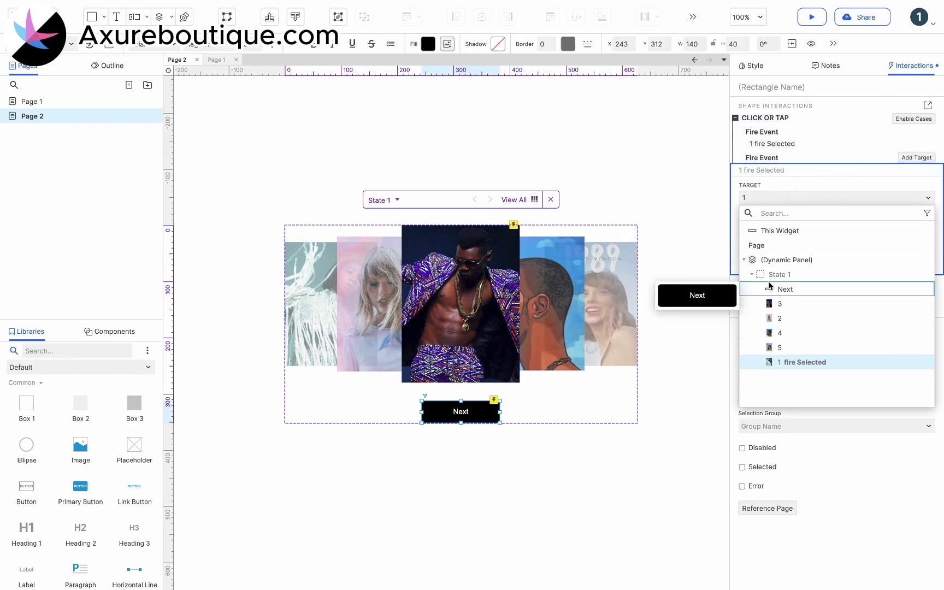
left_click(780, 319)
left_click(908, 260)
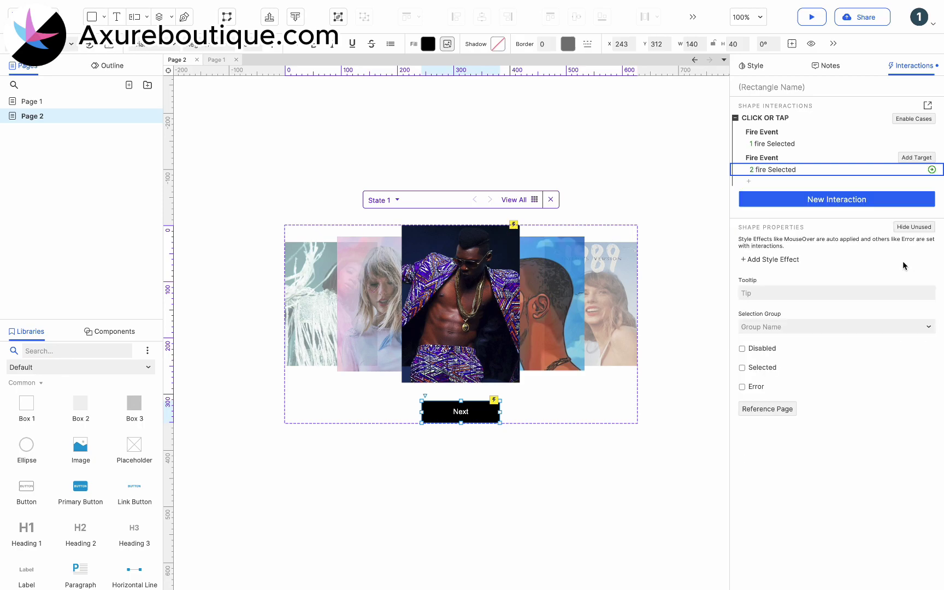
Add another copy of the Fire Event action to the Next button and target it at image 3
key("super+v")
left_click(771, 195)
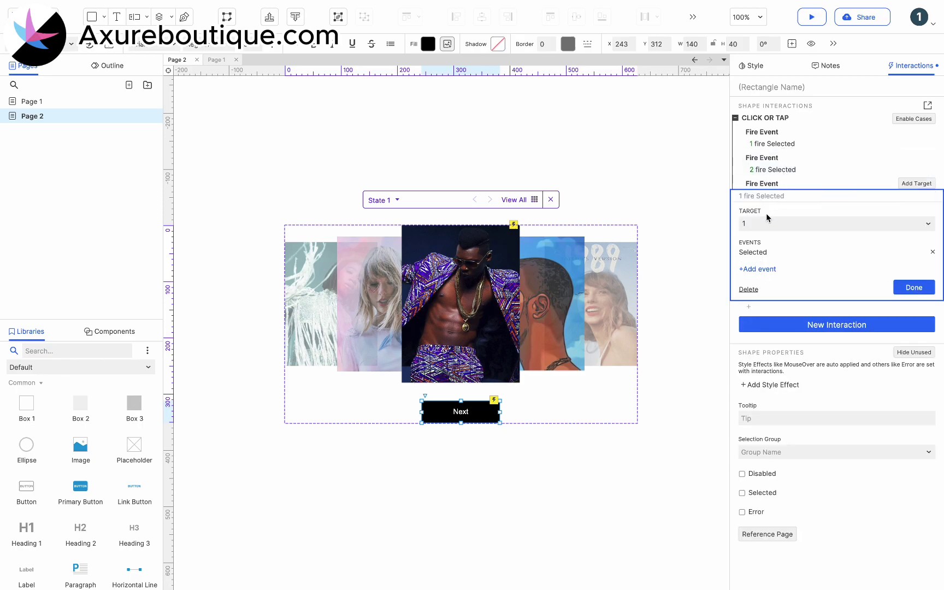
left_click(765, 224)
left_click(778, 329)
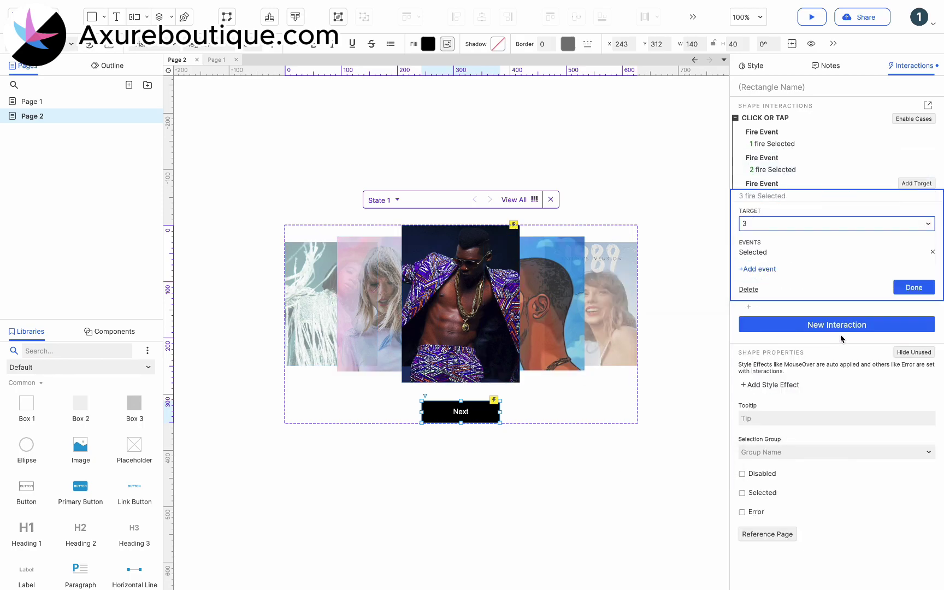
left_click(904, 288)
Add another copy of the Fire Event action to the Next button and target it at image 4
key("super+v")
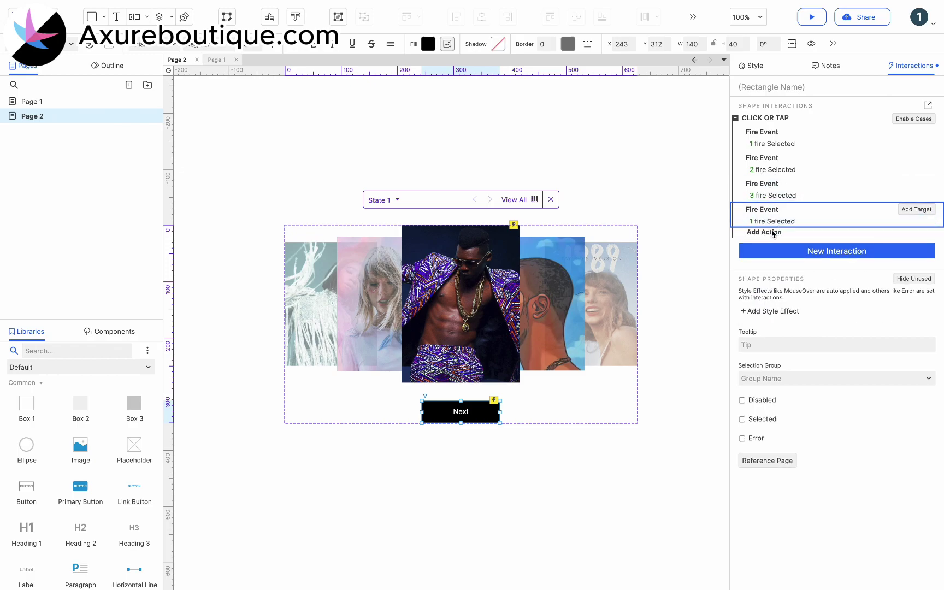
left_click(770, 222)
left_click(769, 250)
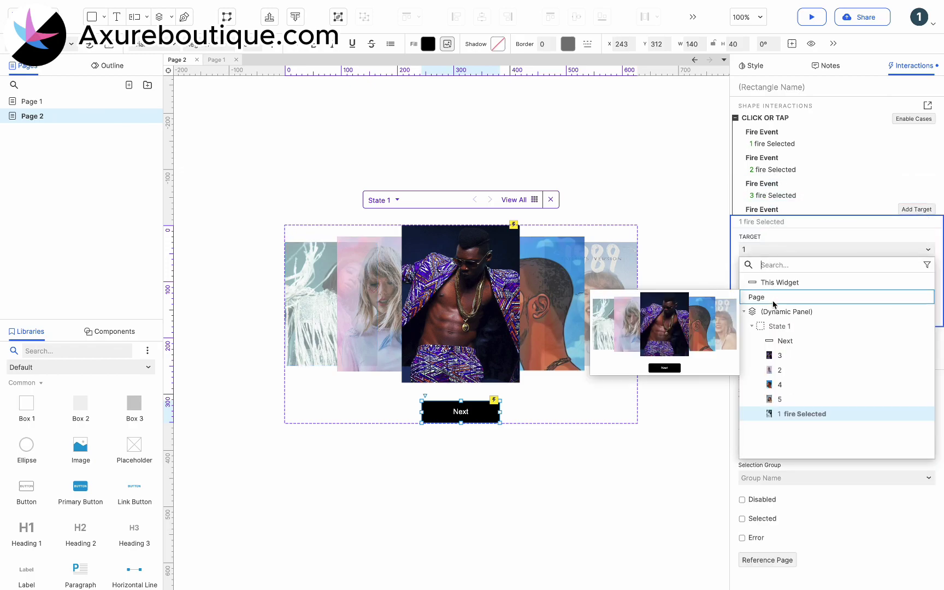
left_click(788, 385)
left_click(913, 314)
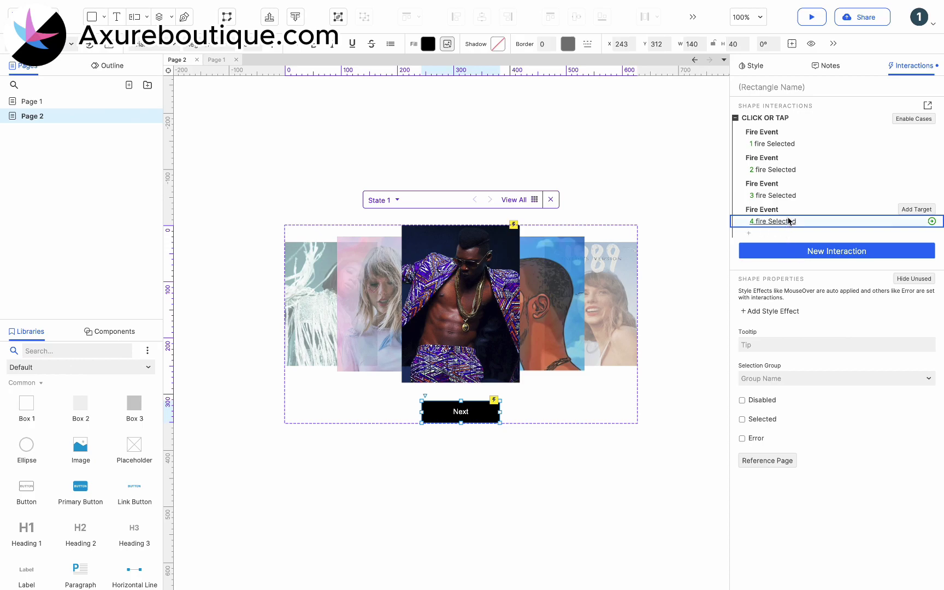
Add another copy of the Fire Event action to the Next button and target it at image 5
key("super+v")
left_click(779, 247)
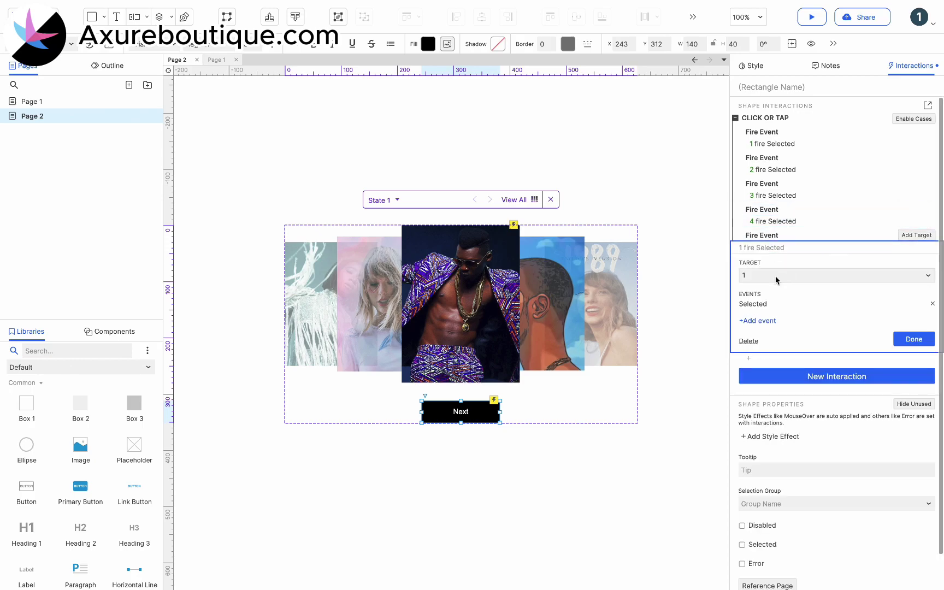
left_click(775, 276)
left_click(779, 425)
left_click(908, 340)
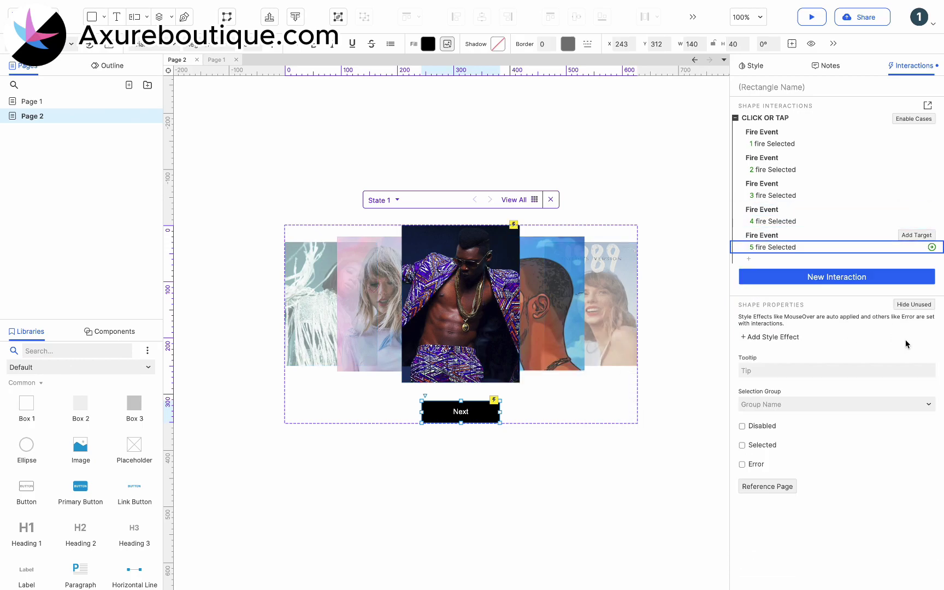
Copy the centre image's Selected interaction with all its cases and paste it onto images 1, 2, 4 and 5
left_click(683, 185)
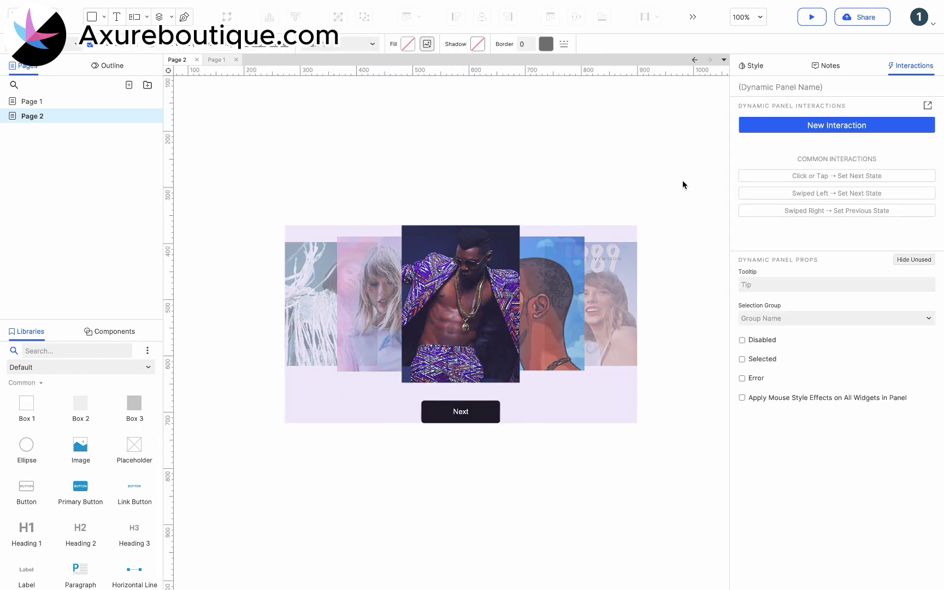
left_click(473, 250)
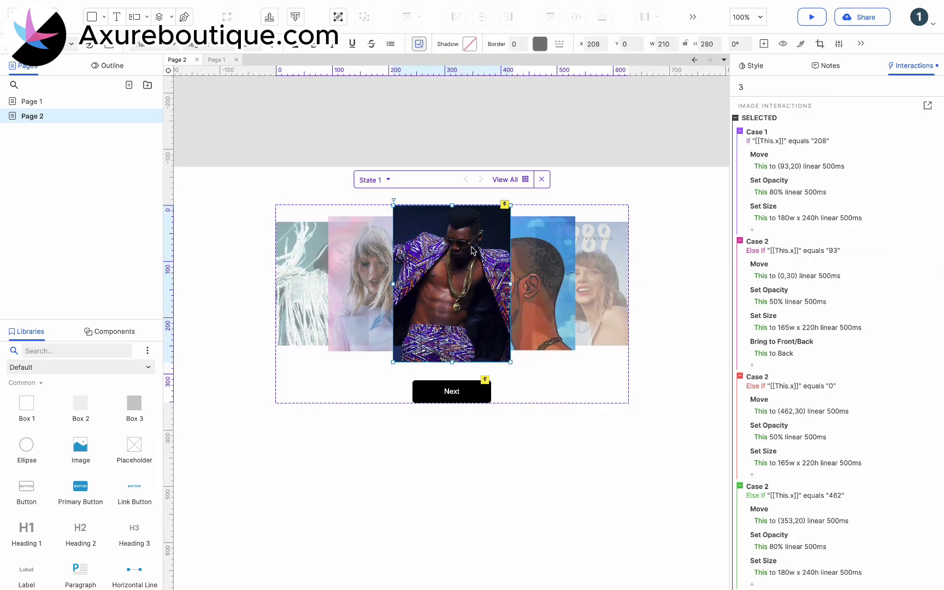
left_click(777, 120)
left_click(360, 276)
left_click(312, 274)
left_click(546, 278)
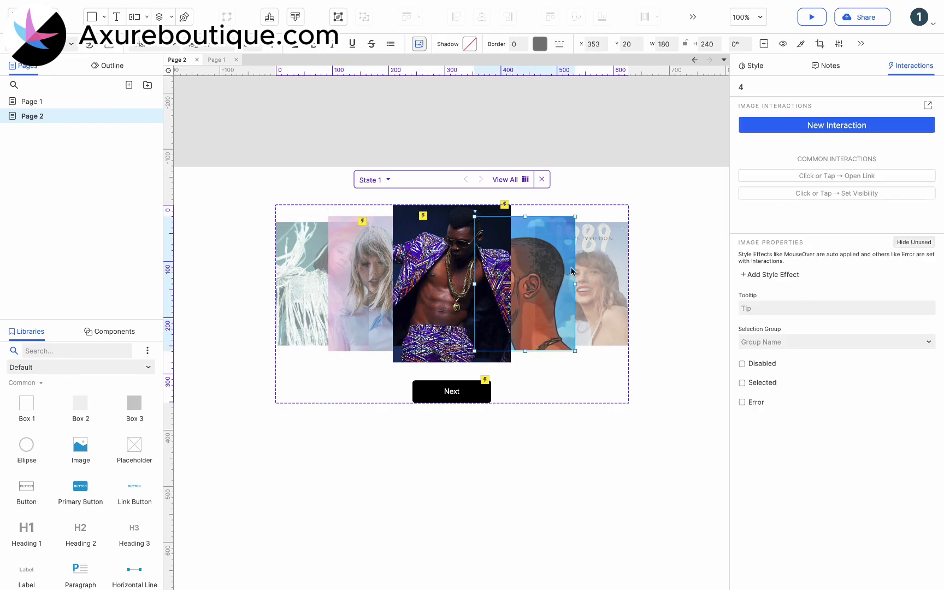
left_click(615, 272)
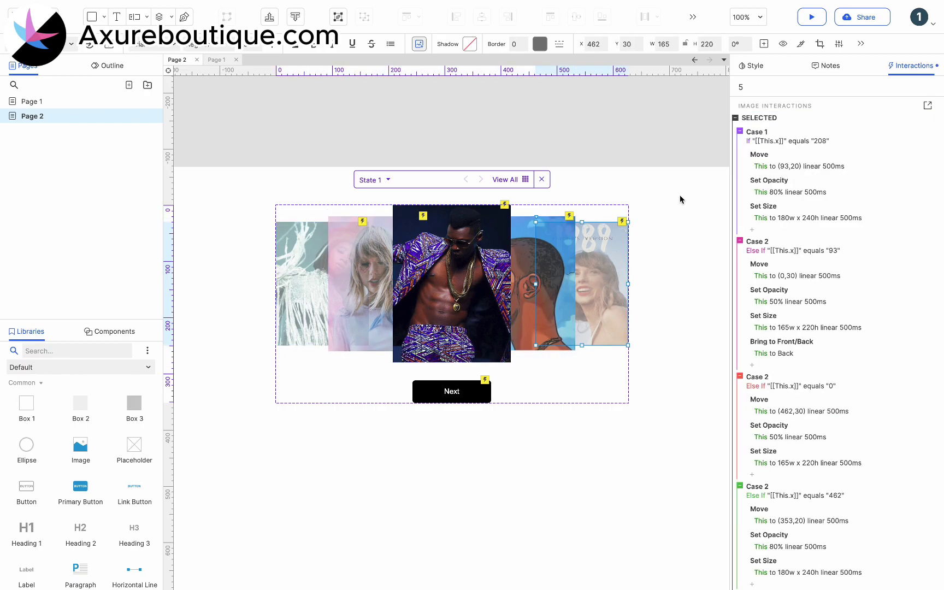
key("Escape")
Preview the prototype in the browser and advance the album repeatedly with Next to test the looping carousel
left_click(821, 17)
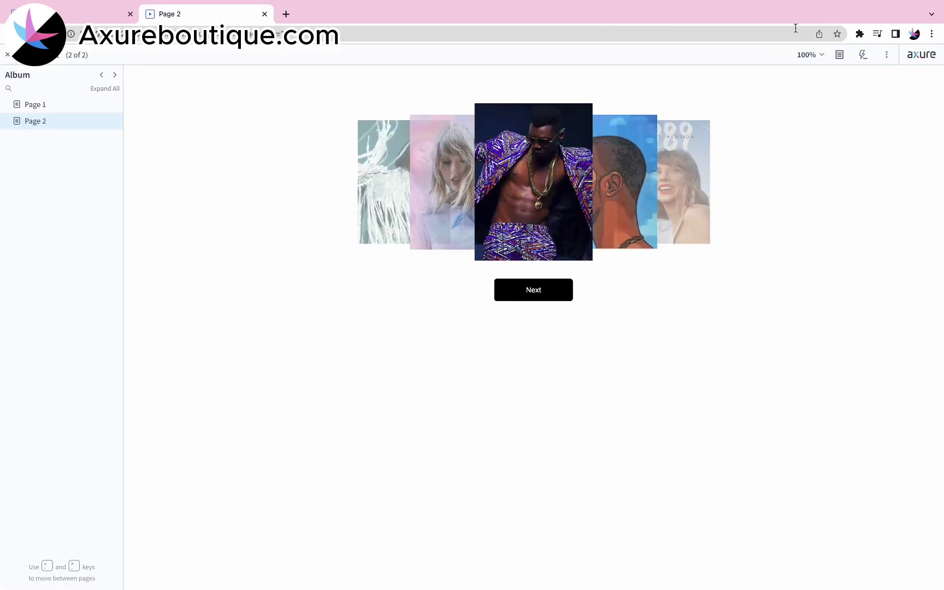
left_click(536, 296)
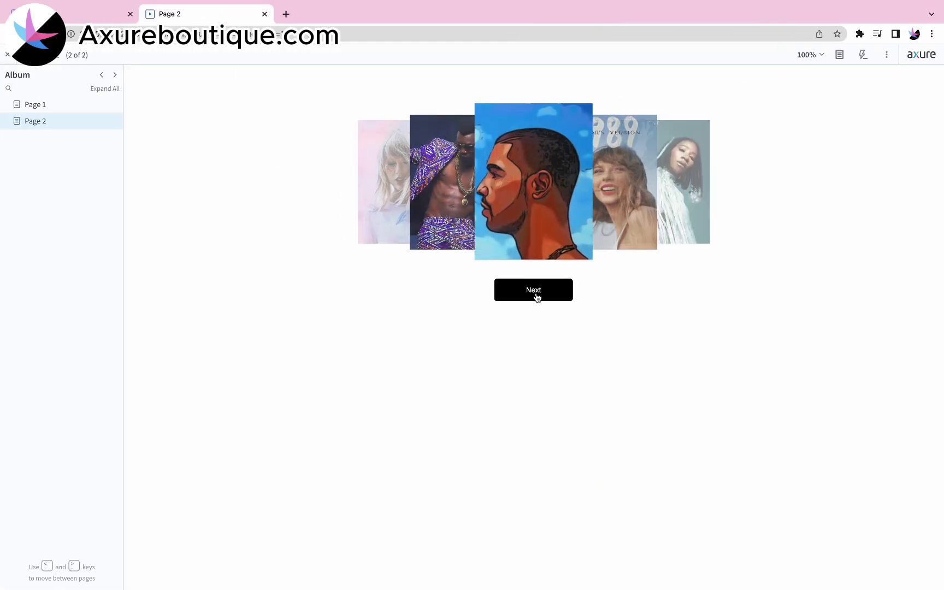
left_click(537, 296)
left_click(536, 296)
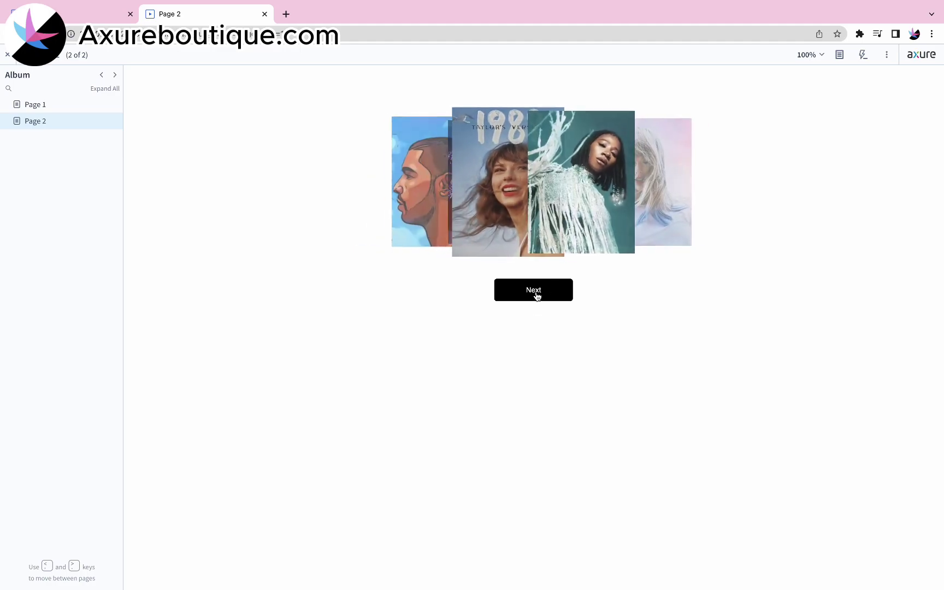
left_click(537, 296)
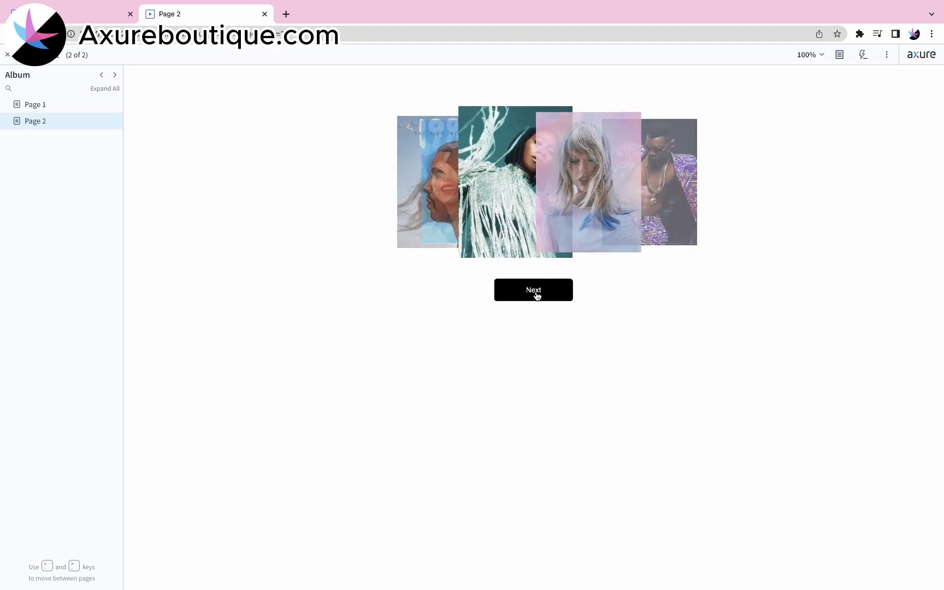
left_click(536, 296)
left_click(537, 296)
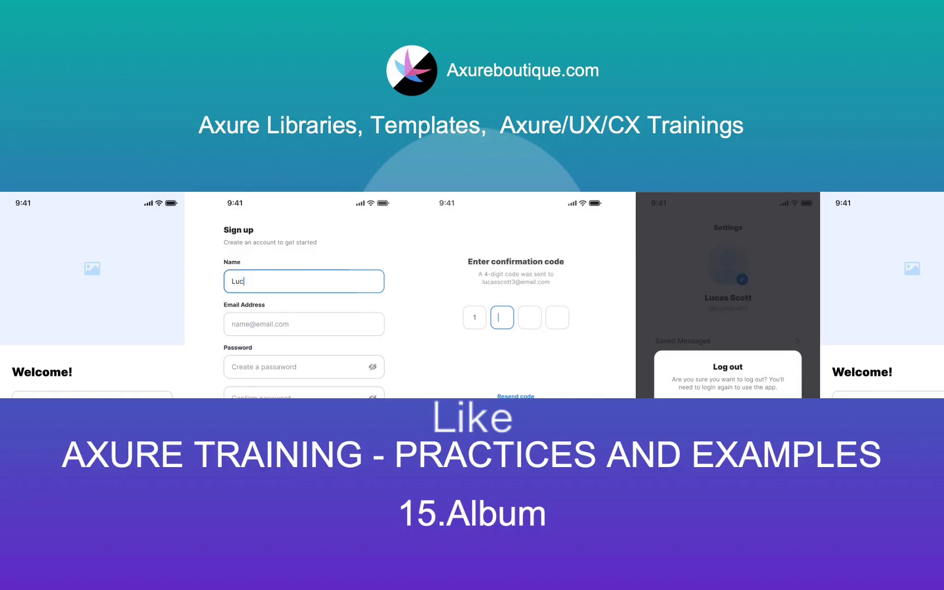